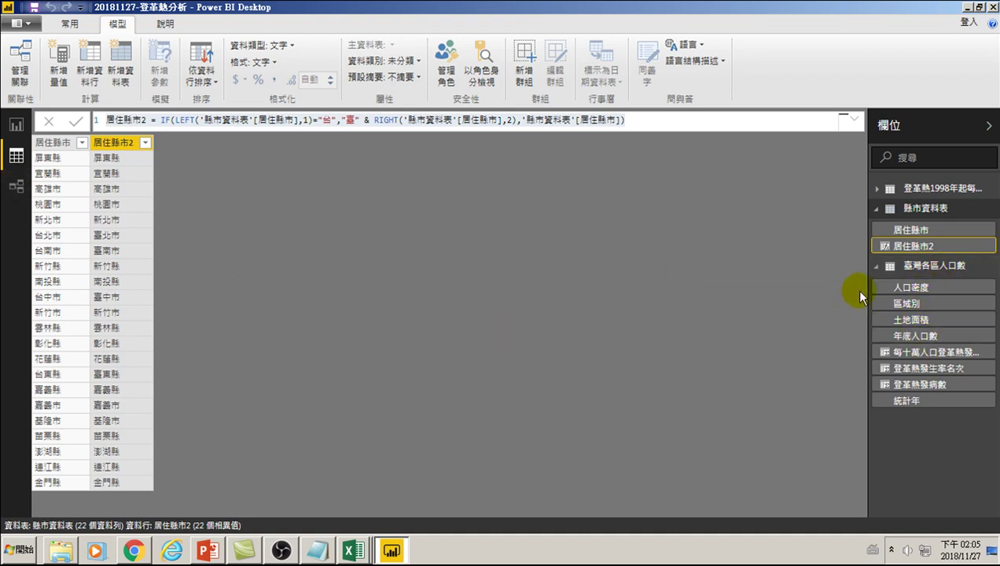
- Select the 區域別 field to display the 臺灣各區人口數 table's 368 rows in Data view
{"action": "left_click", "coordinate": [912, 303]}
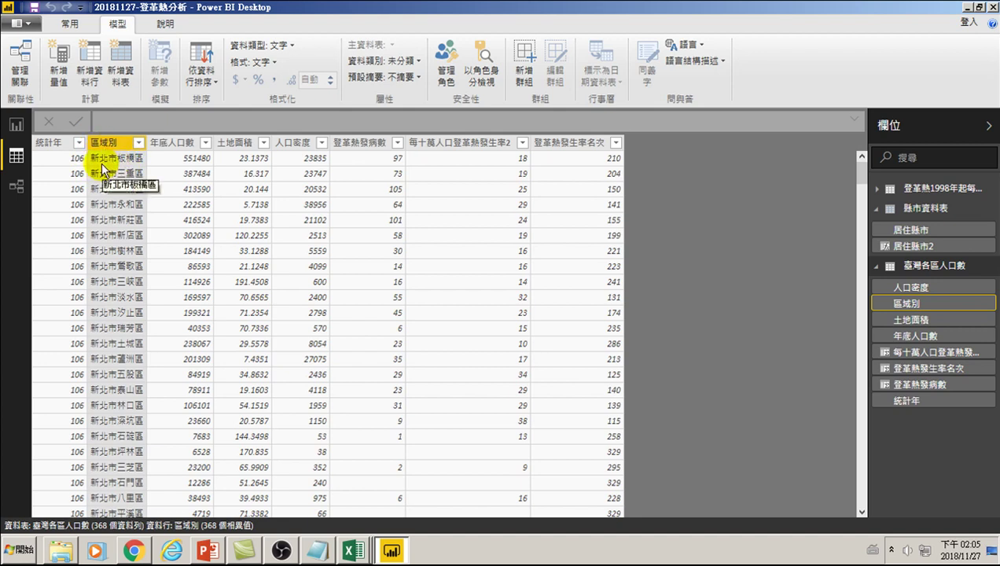
- Create a new column in 臺灣各區人口數 and name it 居住縣市
{"action": "right_click", "coordinate": [916, 305]}
{"action": "left_click", "coordinate": [840, 352]}
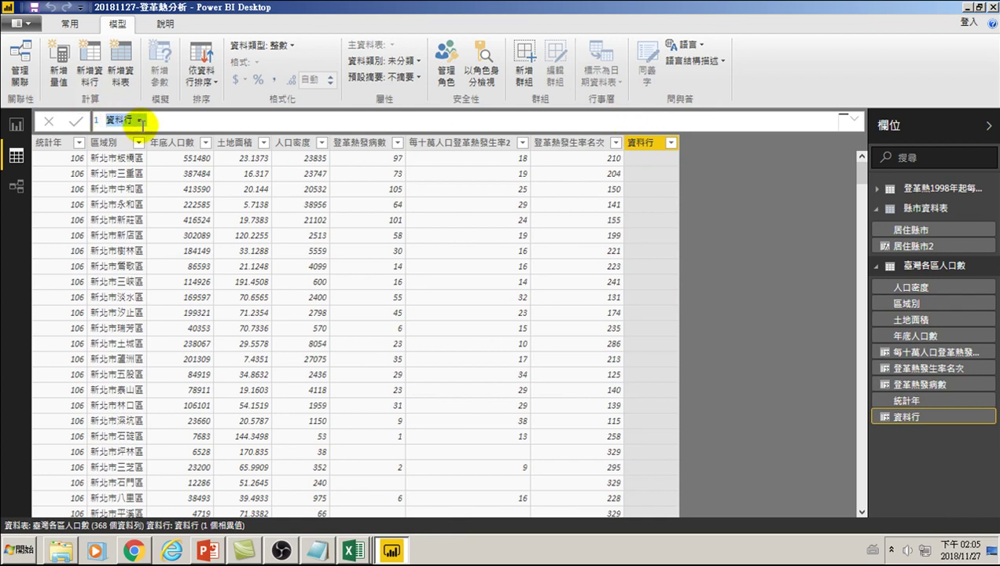
{"action": "double_click", "coordinate": [133, 119]}
{"action": "key", "text": "Home"}
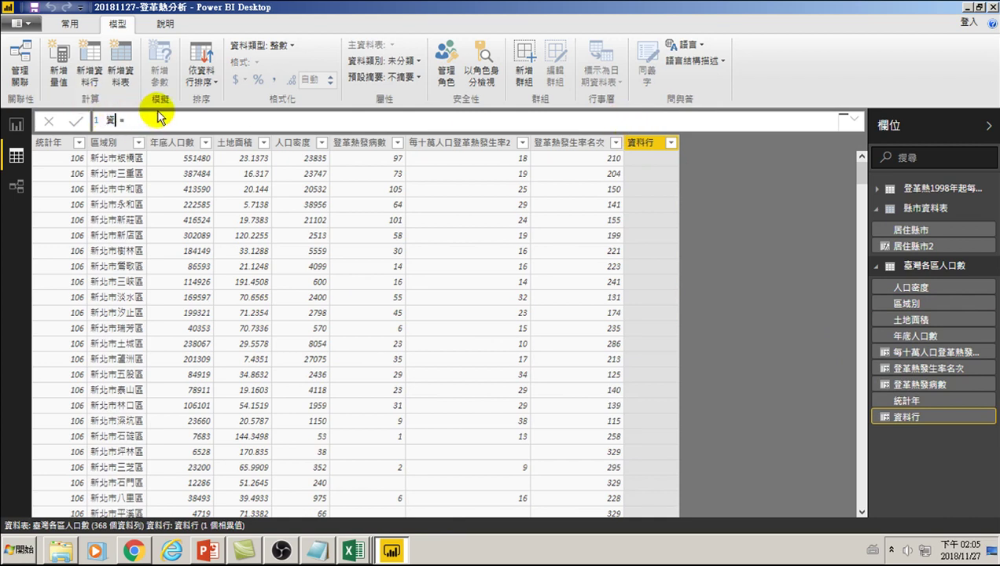
{"action": "key", "text": "ctrl+space"}
{"action": "type", "text": "ㄅ"}
{"action": "type", "text": "居住"}
{"action": "type", "text": "縣市"}
{"action": "key", "text": "ctrl+space"}
- Define it as LEFT('臺灣各區人口數'[區域別],3) and commit the column
{"action": "type", "text": "l"}
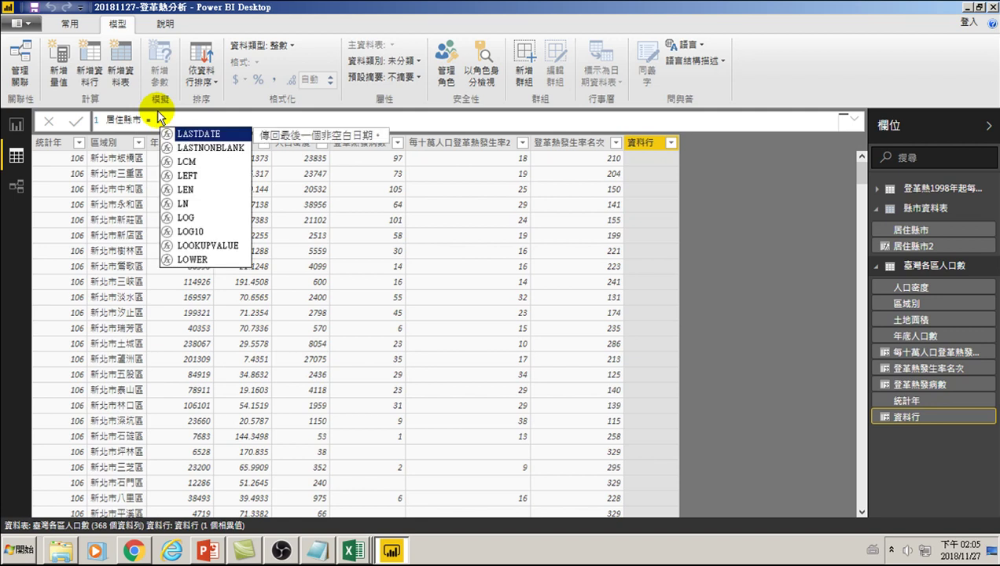
{"action": "key", "text": "ctrl+space"}
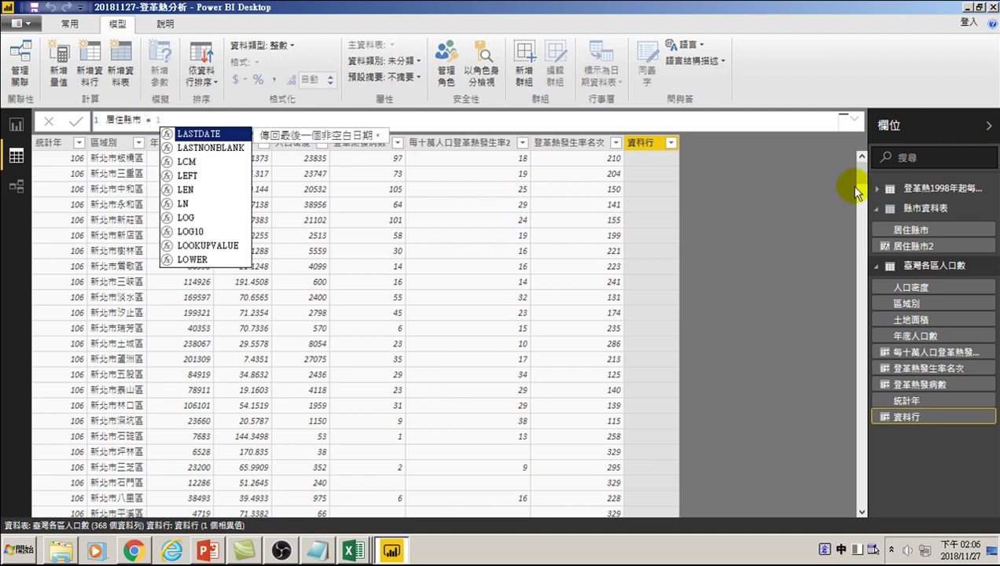
{"action": "type", "text": "e"}
{"action": "key", "text": "ctrl+space"}
{"action": "type", "text": "e"}
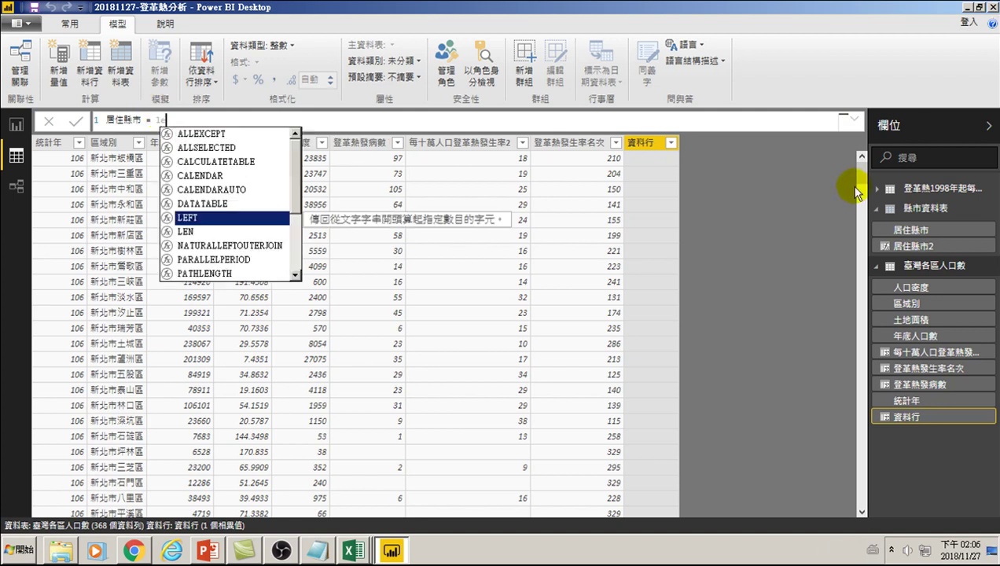
{"action": "key", "text": "Tab"}
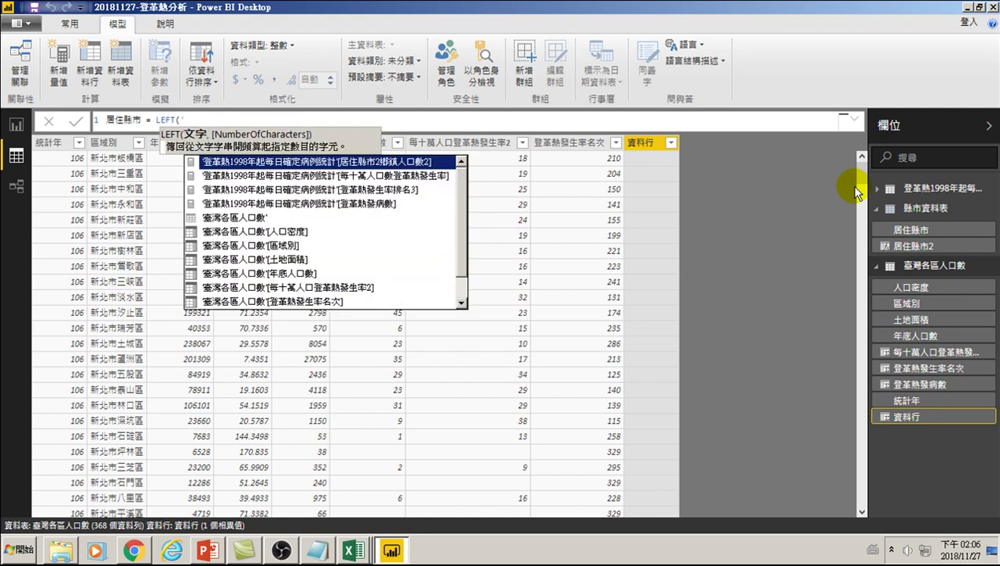
{"action": "key", "text": "Down"}
{"action": "key", "text": "Down"}
{"action": "key", "text": "Down"}
{"action": "key", "text": "Down"}
{"action": "key", "text": "Down"}
{"action": "key", "text": "Down"}
{"action": "key", "text": "Down"}
{"action": "key", "text": "Down"}
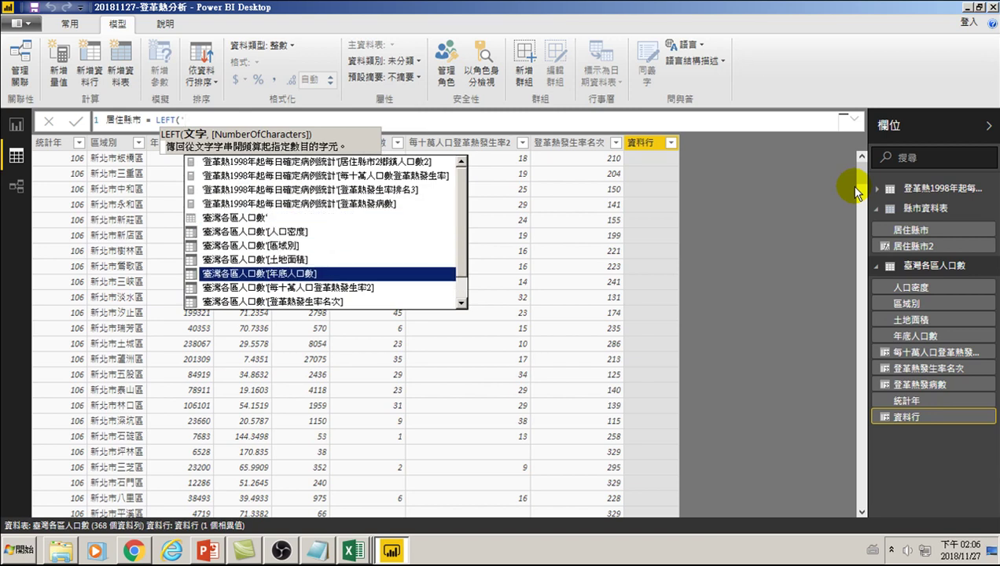
{"action": "key", "text": "Down"}
{"action": "key", "text": "Up"}
{"action": "key", "text": "Up"}
{"action": "key", "text": "Up"}
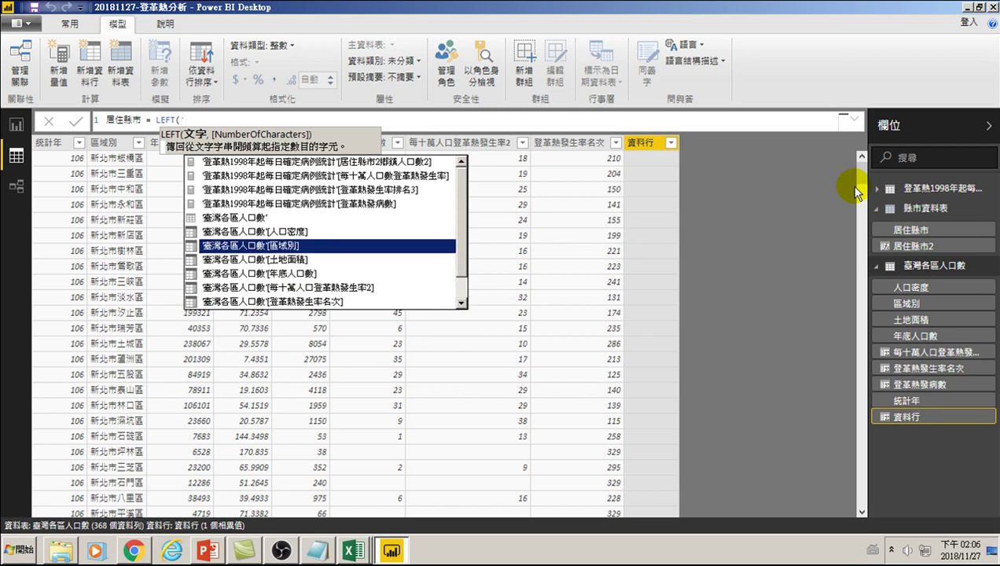
{"action": "key", "text": "Tab"}
{"action": "type", "text": ",3"}
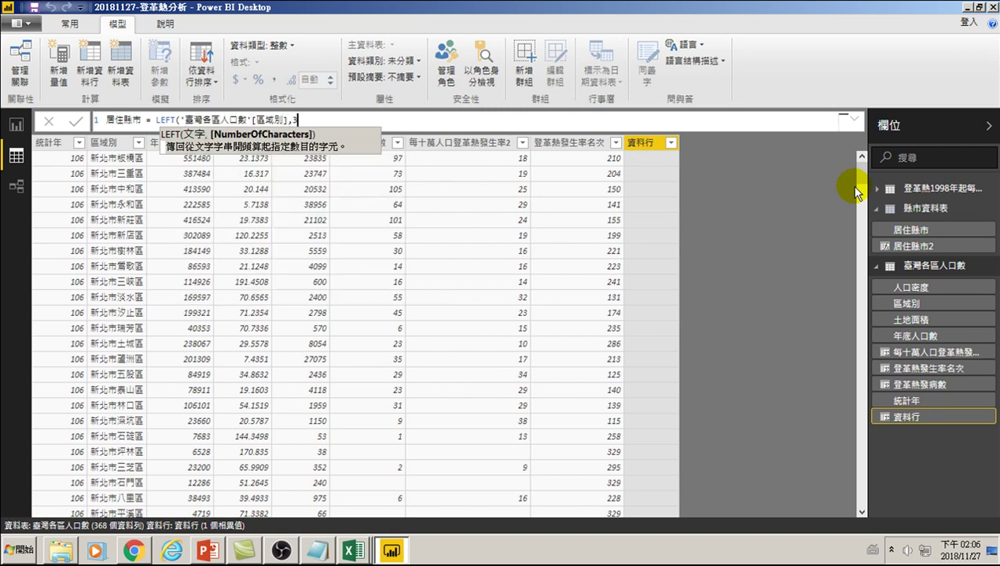
{"action": "type", "text": ")"}
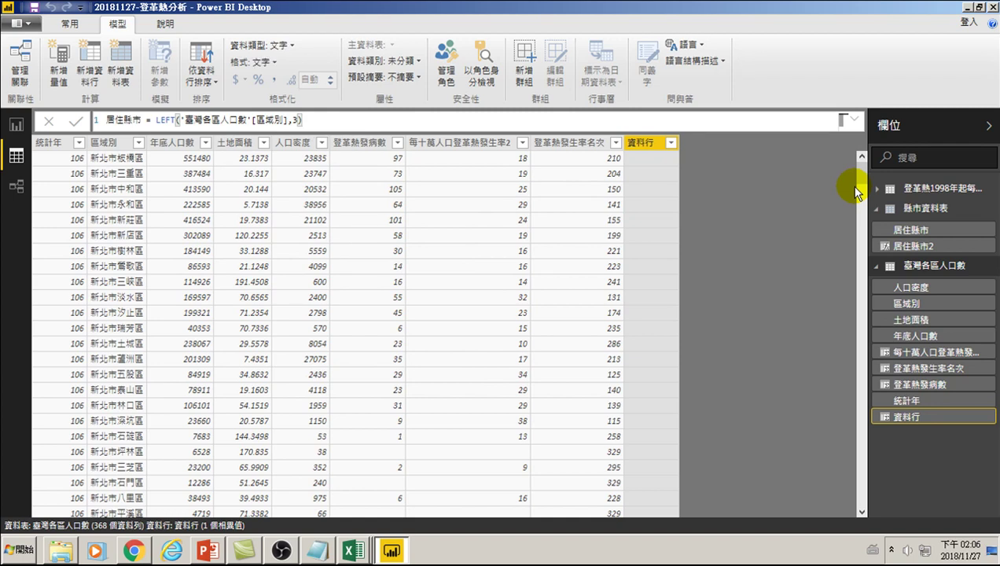
{"action": "key", "text": "Return"}
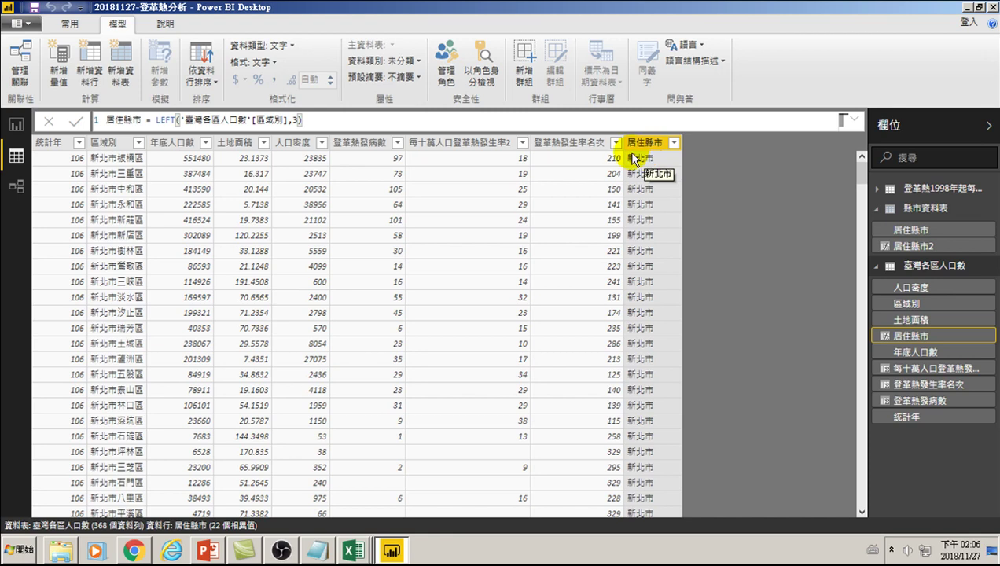
- In the model diagram, place 縣市資料表 top left, 臺灣各區人口數 middle, dengue table right
{"action": "left_click", "coordinate": [16, 187]}
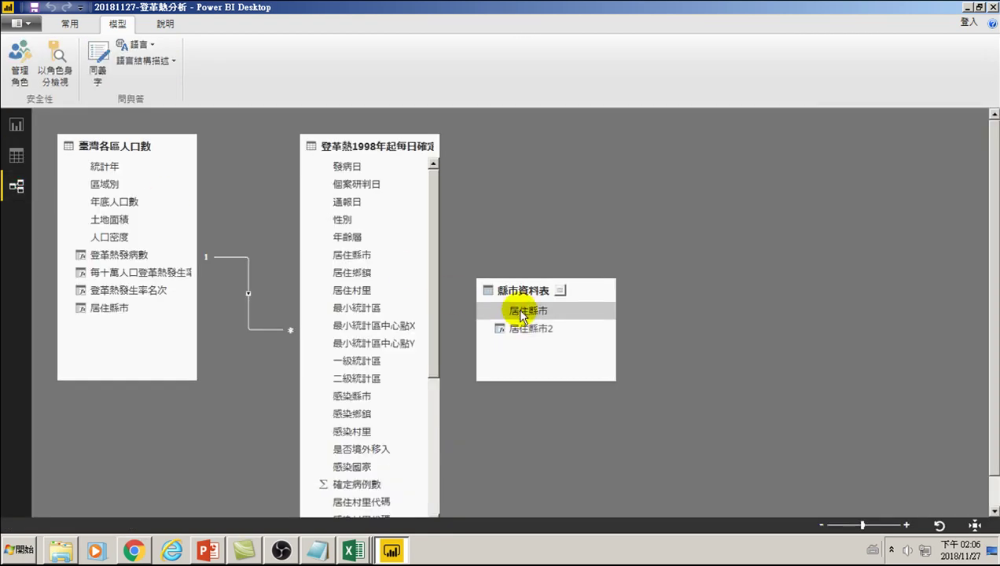
{"action": "left_click", "coordinate": [182, 145]}
{"action": "left_click_drag", "start_coordinate": [84, 147], "coordinate": [149, 147]}
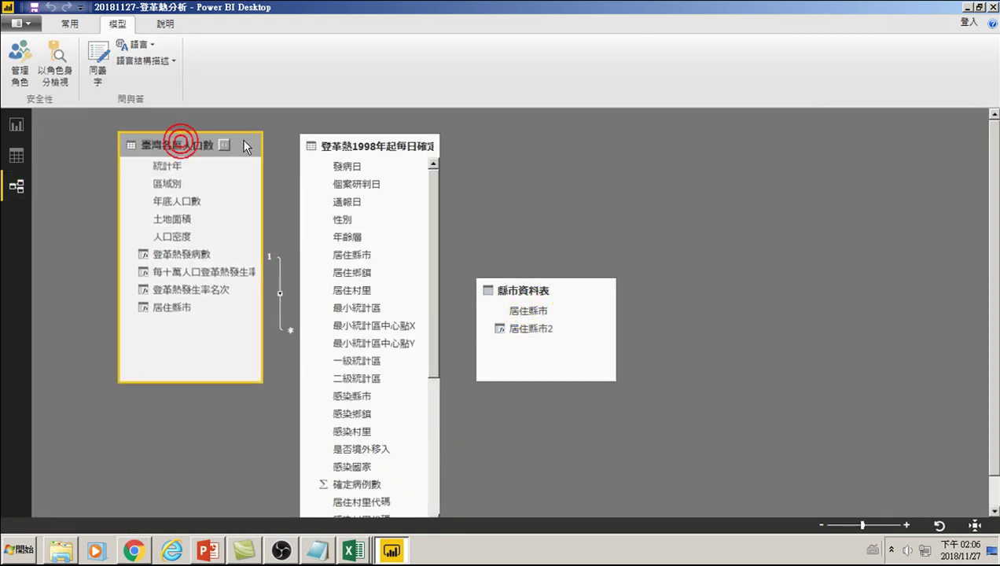
{"action": "mouse_move", "coordinate": [575, 284]}
{"action": "left_mouse_down"}
{"action": "mouse_move", "coordinate": [448, 287]}
{"action": "mouse_move", "coordinate": [228, 416]}
{"action": "left_mouse_up"}
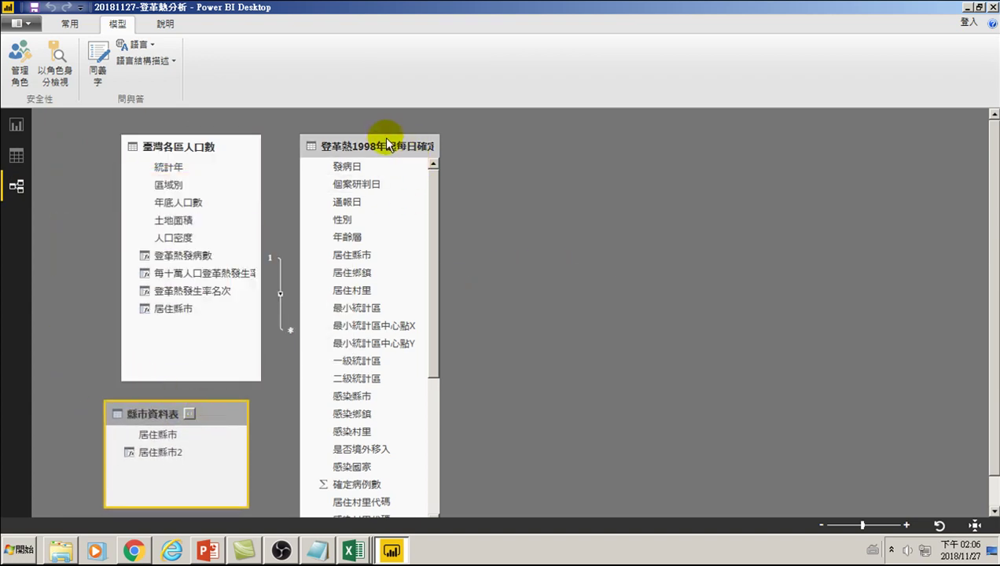
{"action": "mouse_move", "coordinate": [380, 144]}
{"action": "left_mouse_down"}
{"action": "mouse_move", "coordinate": [635, 152]}
{"action": "mouse_move", "coordinate": [629, 147]}
{"action": "left_mouse_up"}
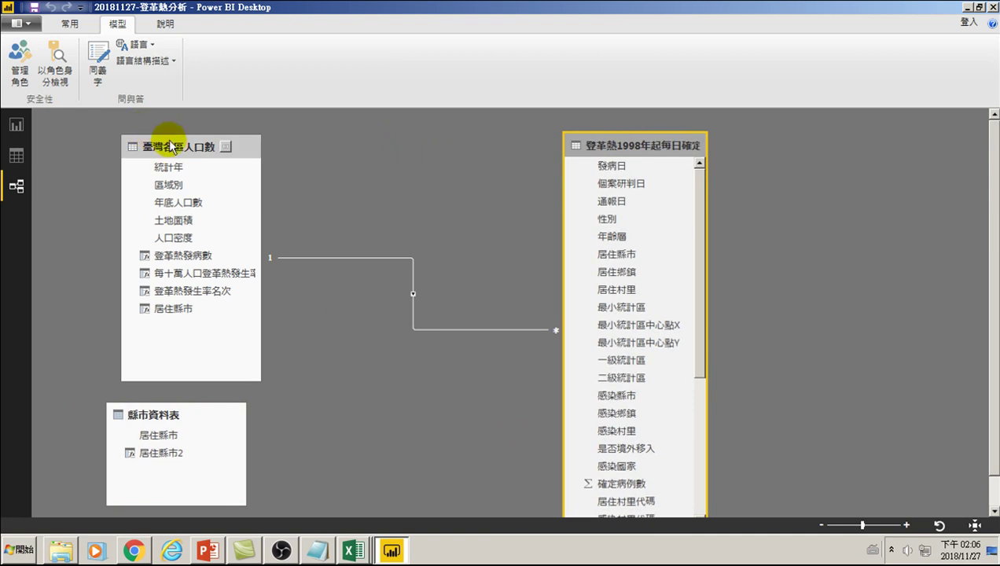
{"action": "left_click_drag", "start_coordinate": [256, 146], "coordinate": [454, 154]}
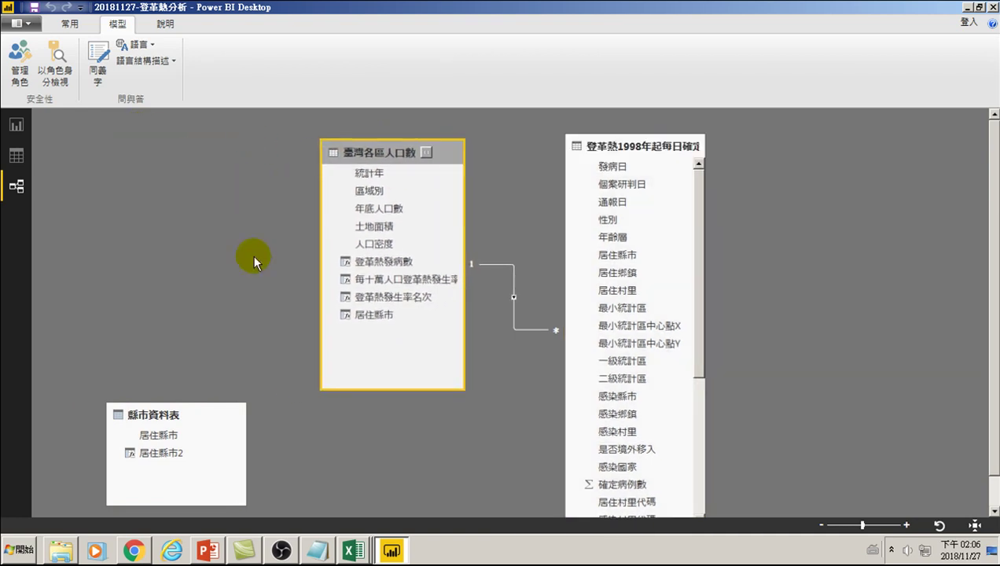
{"action": "left_click_drag", "start_coordinate": [200, 415], "coordinate": [229, 166]}
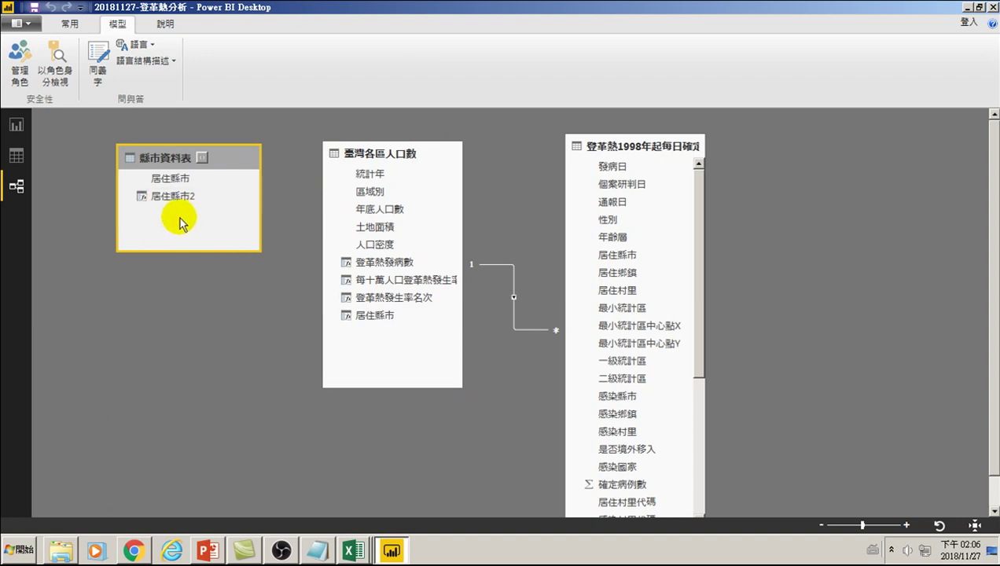
{"action": "mouse_move", "coordinate": [166, 158]}
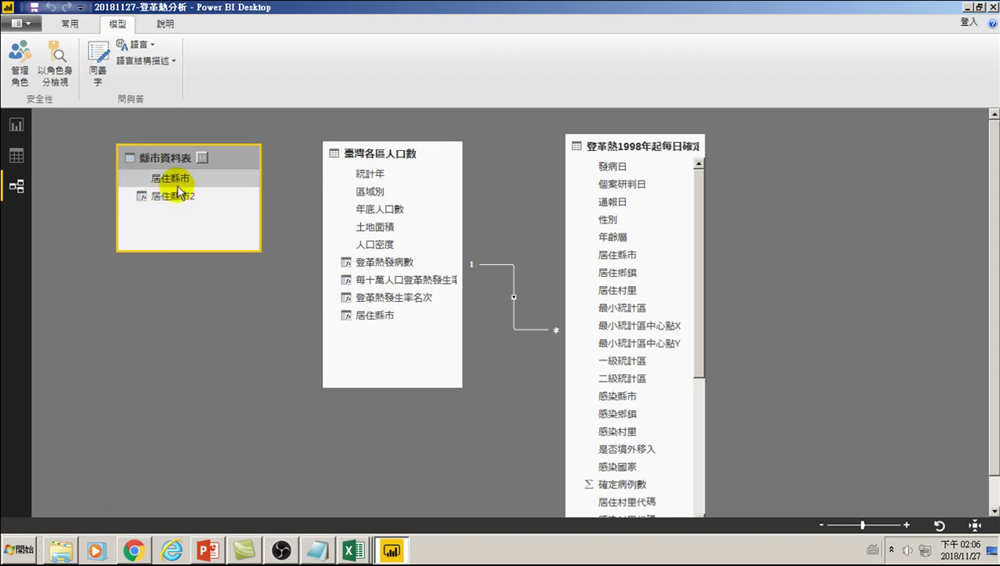
- Link 縣市資料表[居住縣市2] one-to-many to 臺灣各區人口數[居住縣市]
{"action": "mouse_move", "coordinate": [167, 196]}
{"action": "left_mouse_down"}
{"action": "mouse_move", "coordinate": [350, 217]}
{"action": "mouse_move", "coordinate": [368, 319]}
{"action": "left_mouse_up"}
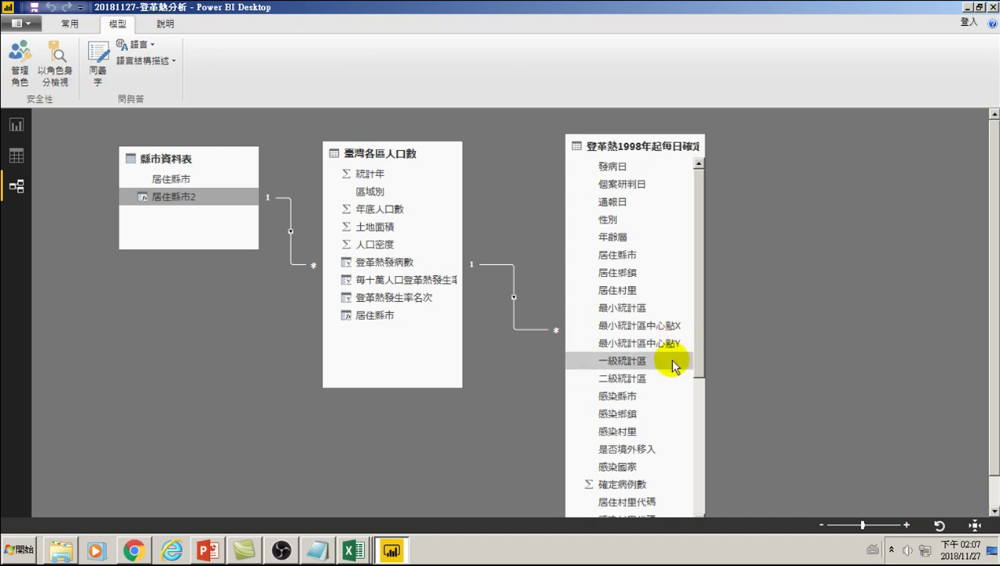
{"action": "left_click_drag", "start_coordinate": [699, 320], "coordinate": [698, 475]}
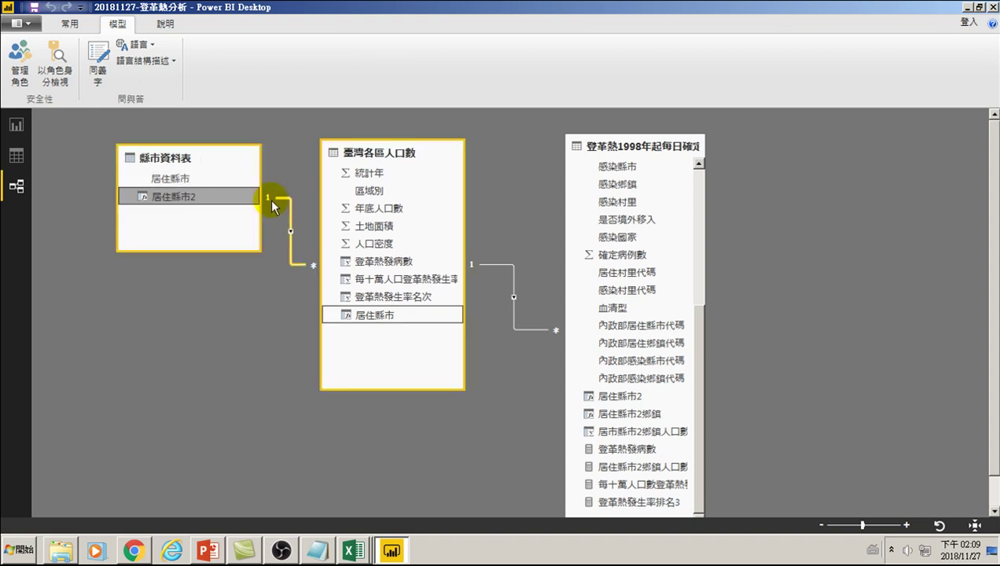
- Switch between Data and Report views, ending on 縣市資料表's 居住縣市2 column and formula
{"action": "left_click", "coordinate": [16, 156]}
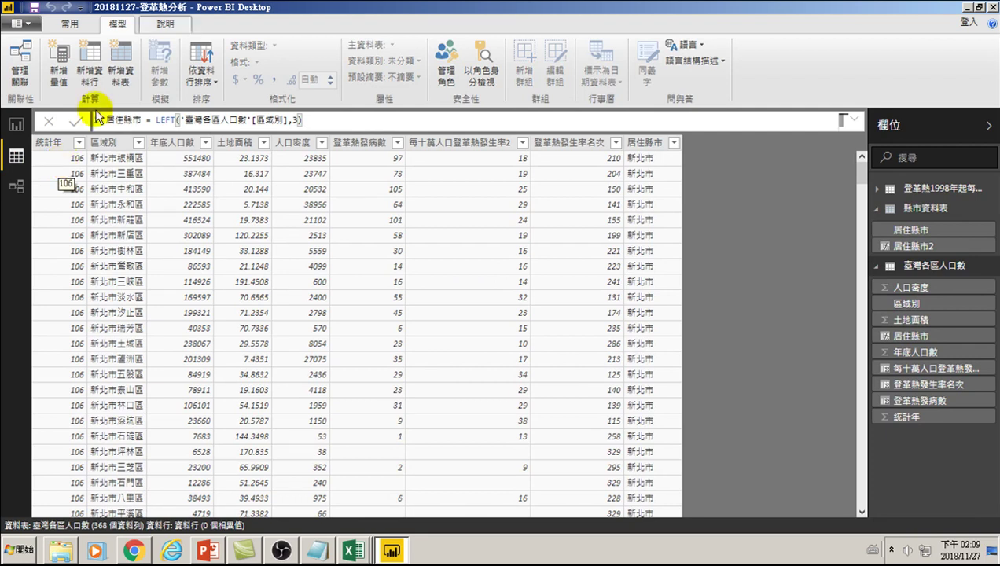
{"action": "left_click", "coordinate": [17, 124]}
{"action": "left_click", "coordinate": [17, 157]}
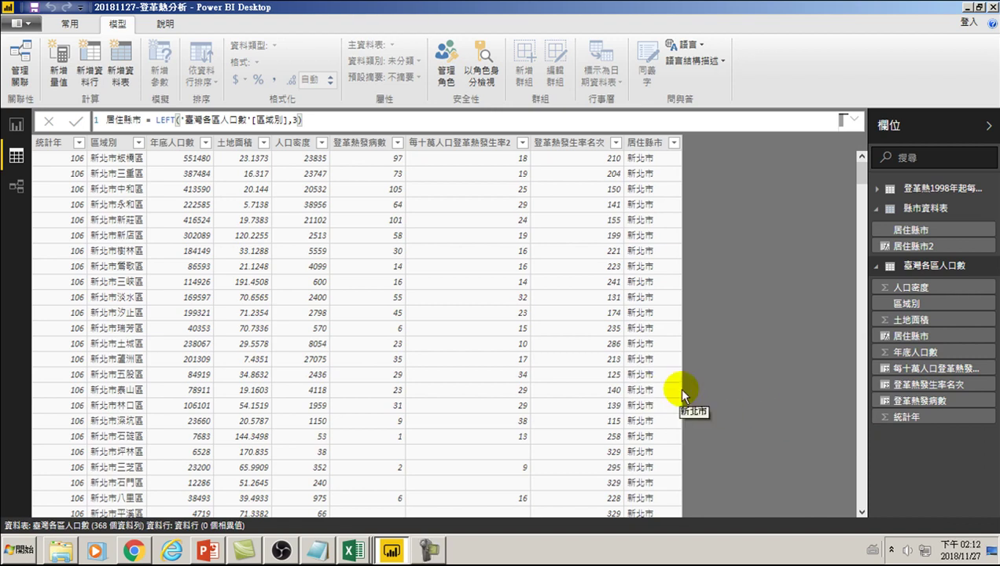
{"action": "left_click", "coordinate": [16, 125]}
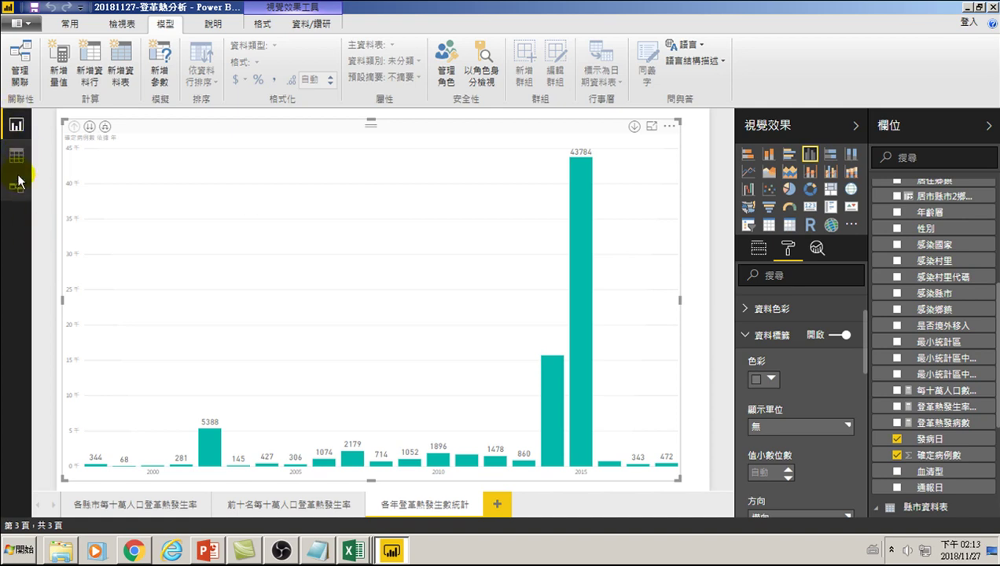
{"action": "left_click", "coordinate": [16, 155]}
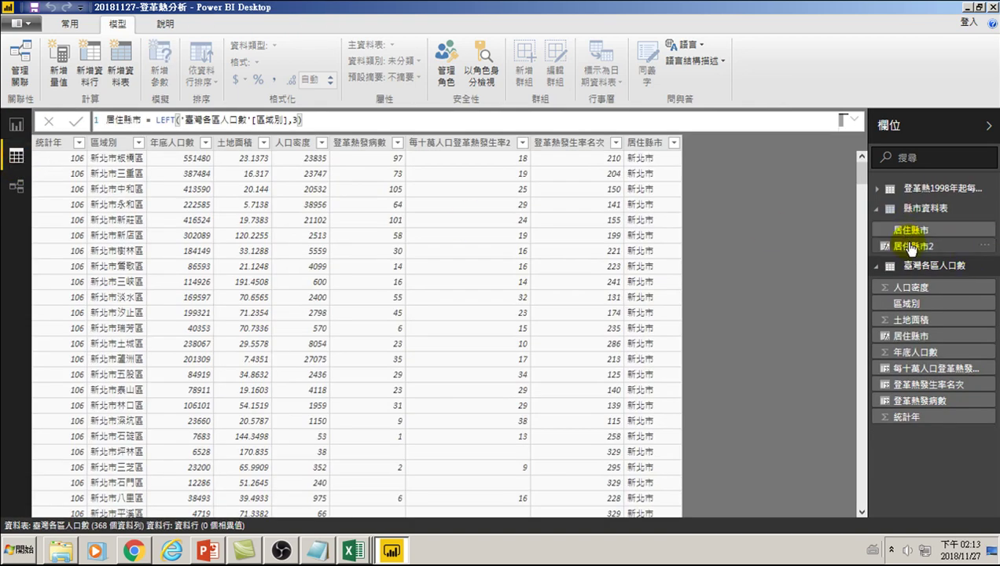
{"action": "left_click", "coordinate": [908, 246]}
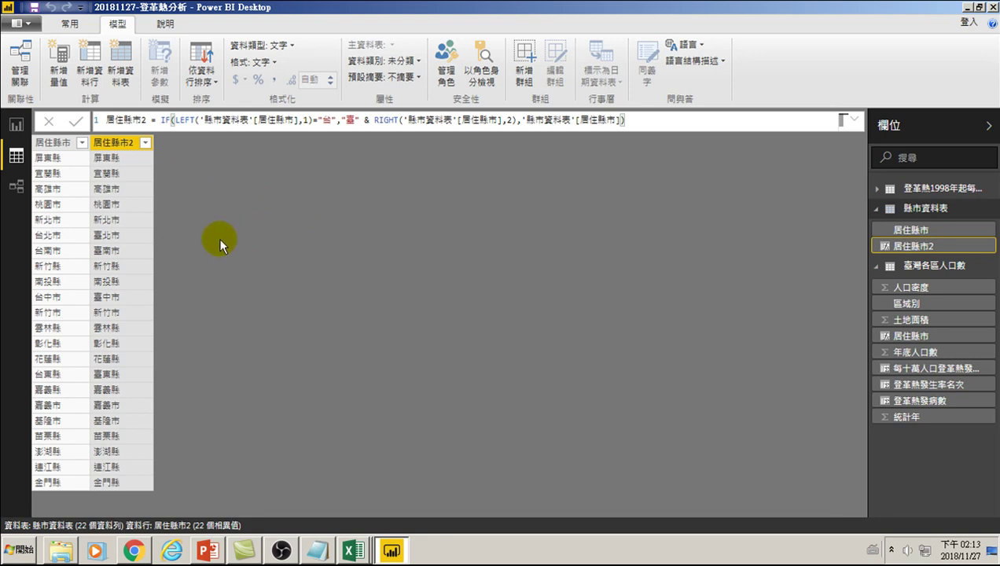
- Add blank report page 第 1 頁 and collapse the dengue table's field list
{"action": "left_click", "coordinate": [16, 124]}
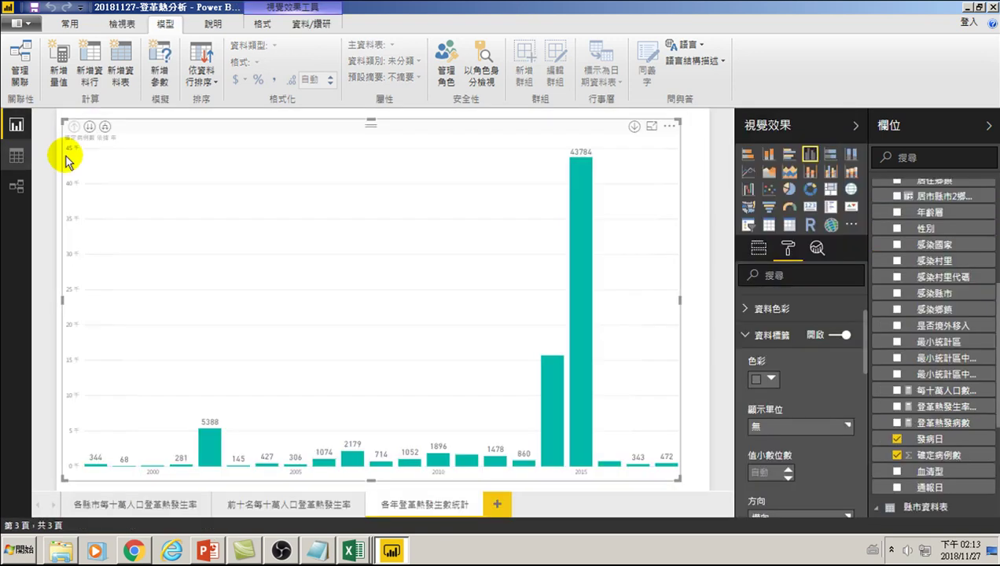
{"action": "left_click", "coordinate": [496, 504]}
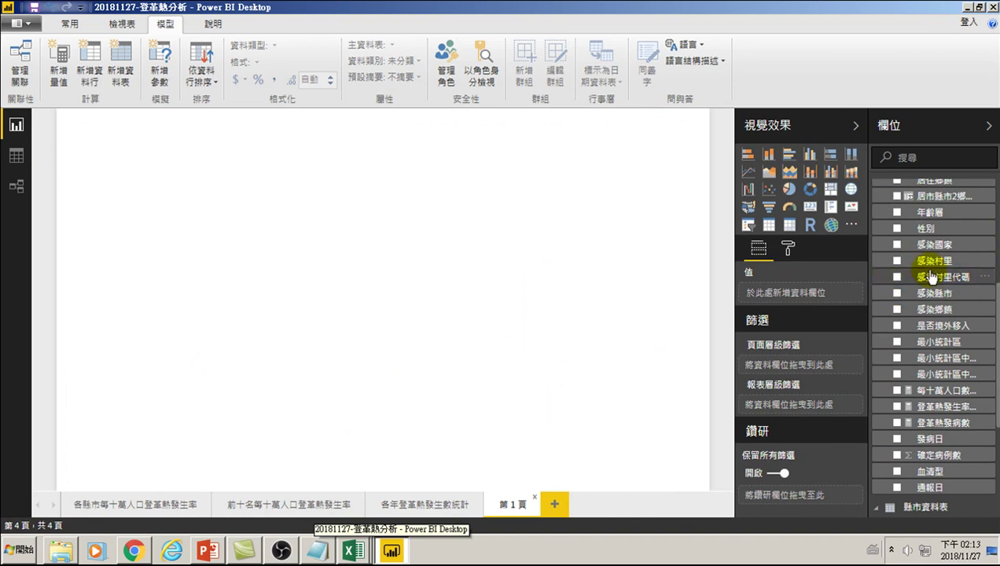
{"action": "scroll", "coordinate": [904, 220], "scroll_direction": "up", "scroll_amount": 5}
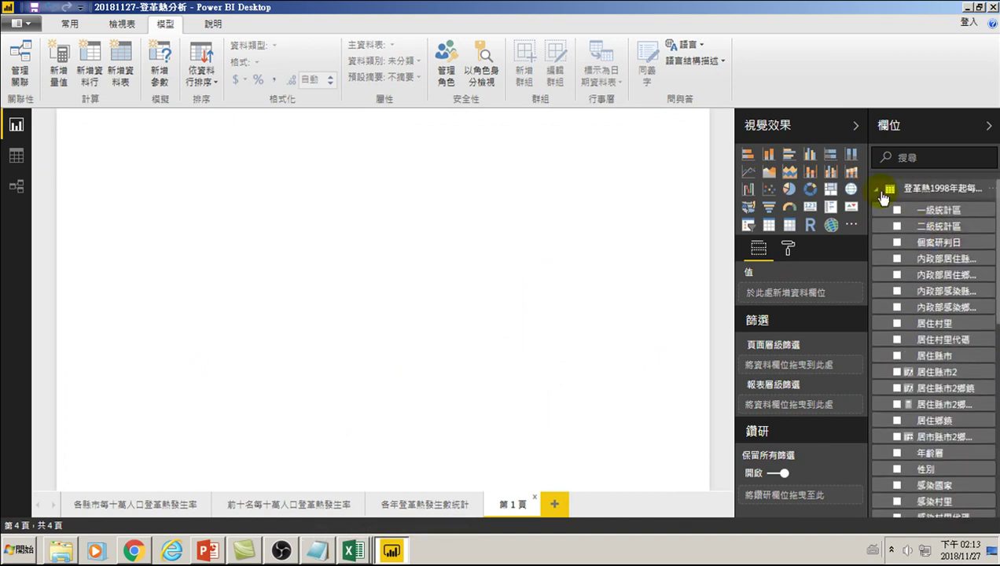
{"action": "left_click", "coordinate": [876, 189]}
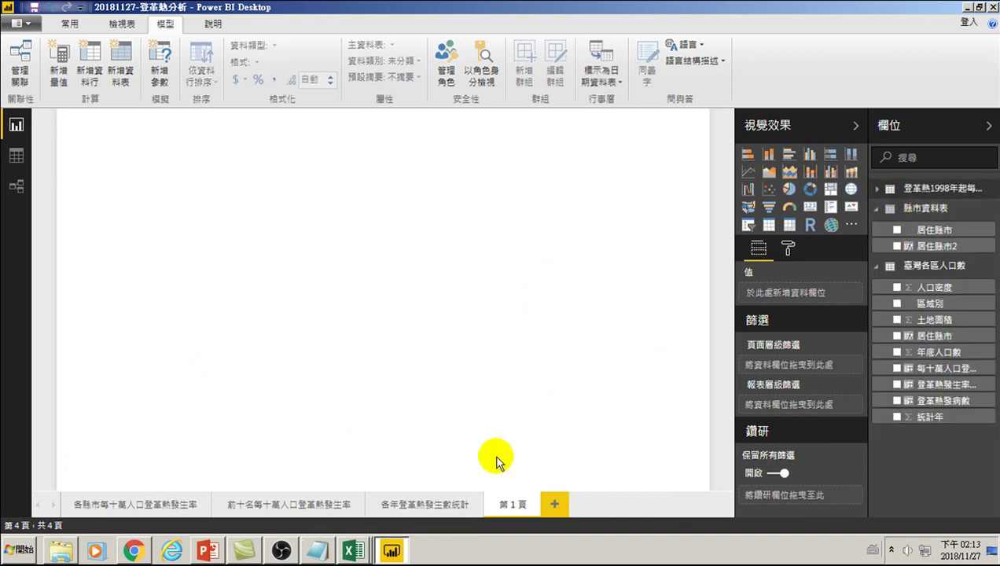
{"action": "mouse_move", "coordinate": [934, 230]}
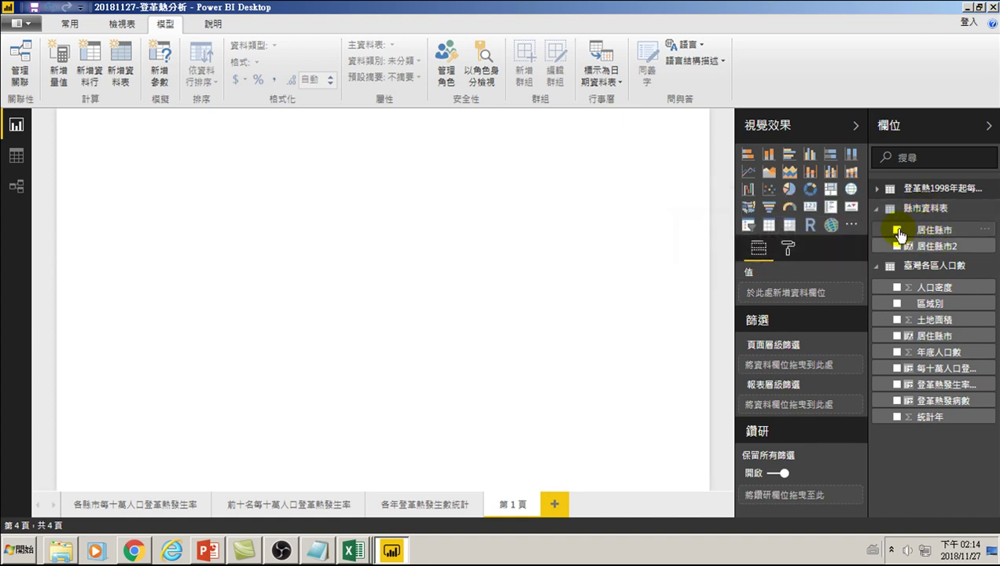
- Add 居住縣市2 as a table visual and enlarge it to show more counties
{"action": "left_click", "coordinate": [896, 246]}
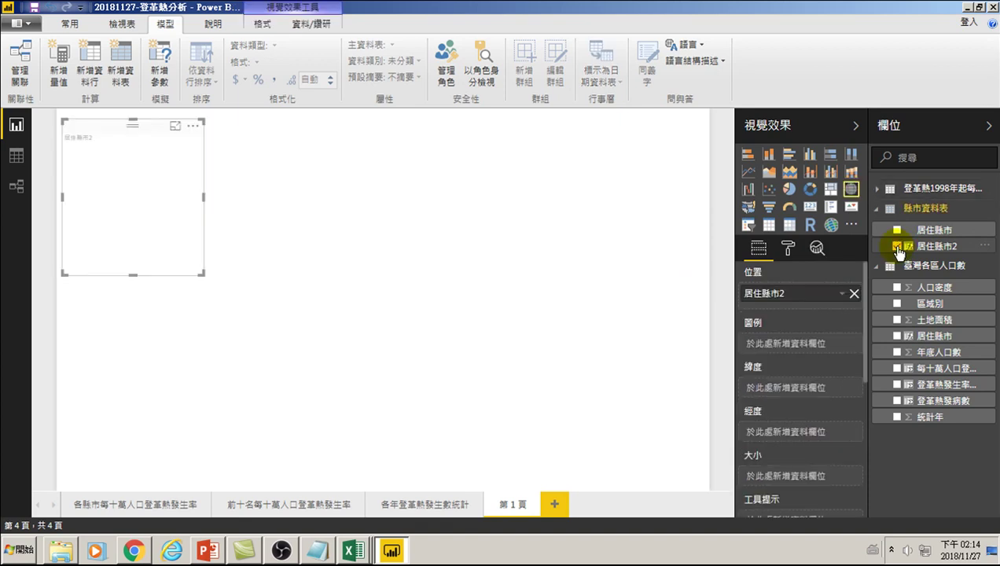
{"action": "left_click", "coordinate": [769, 226]}
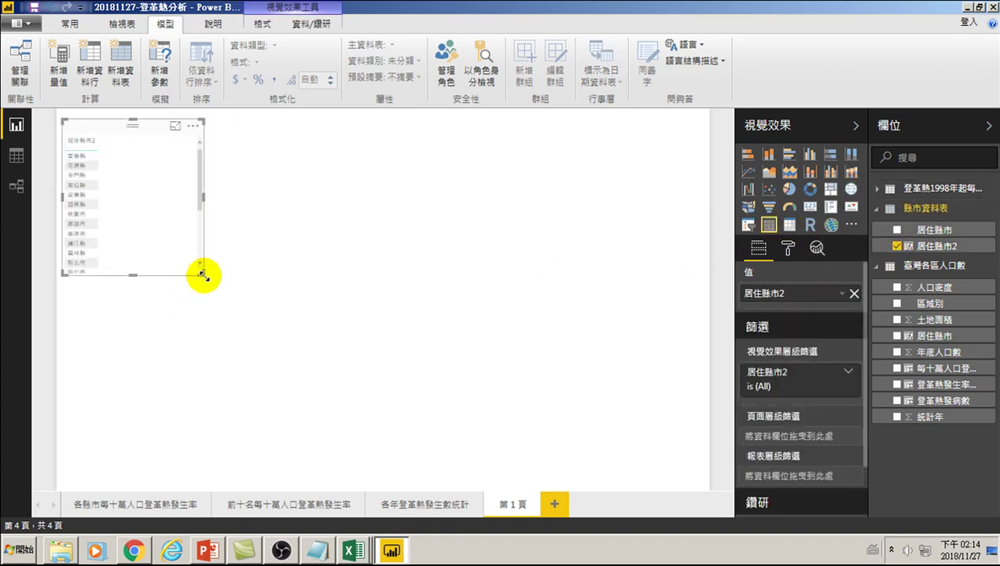
{"action": "left_click_drag", "start_coordinate": [203, 275], "coordinate": [284, 458]}
{"action": "left_click", "coordinate": [291, 472]}
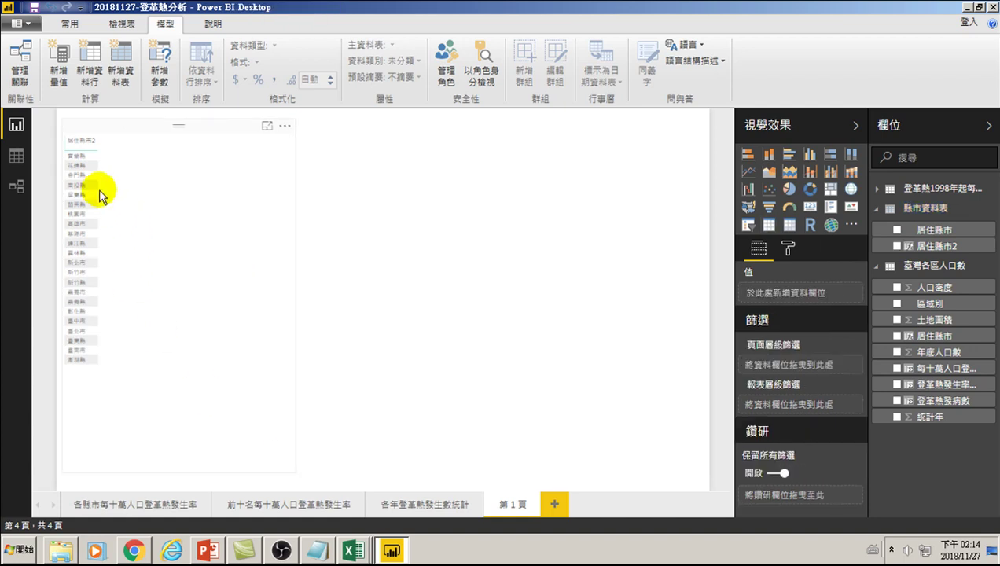
{"action": "left_click", "coordinate": [790, 250]}
{"action": "left_click", "coordinate": [221, 206]}
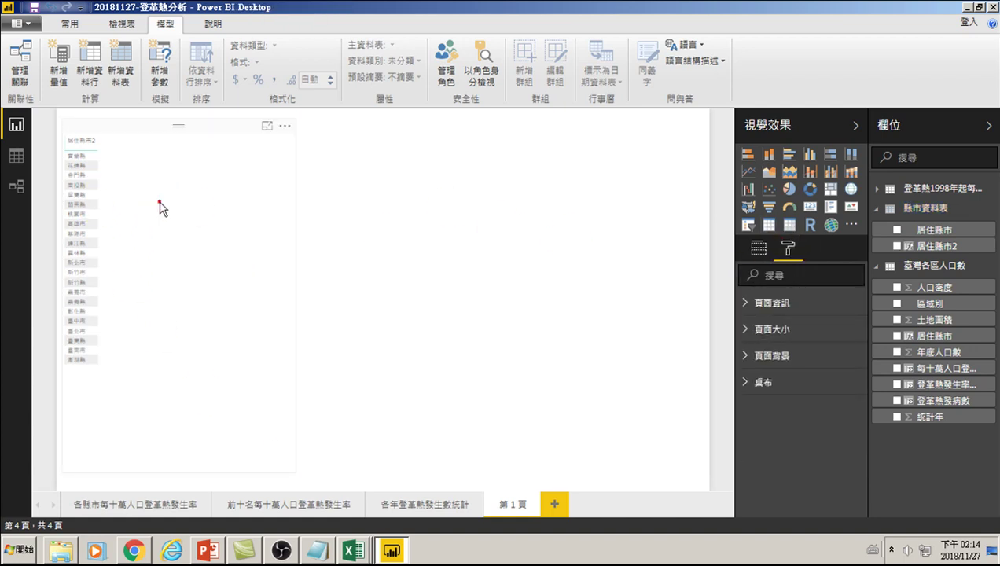
- Make the table's column header text black at size 14
{"action": "left_click", "coordinate": [787, 250]}
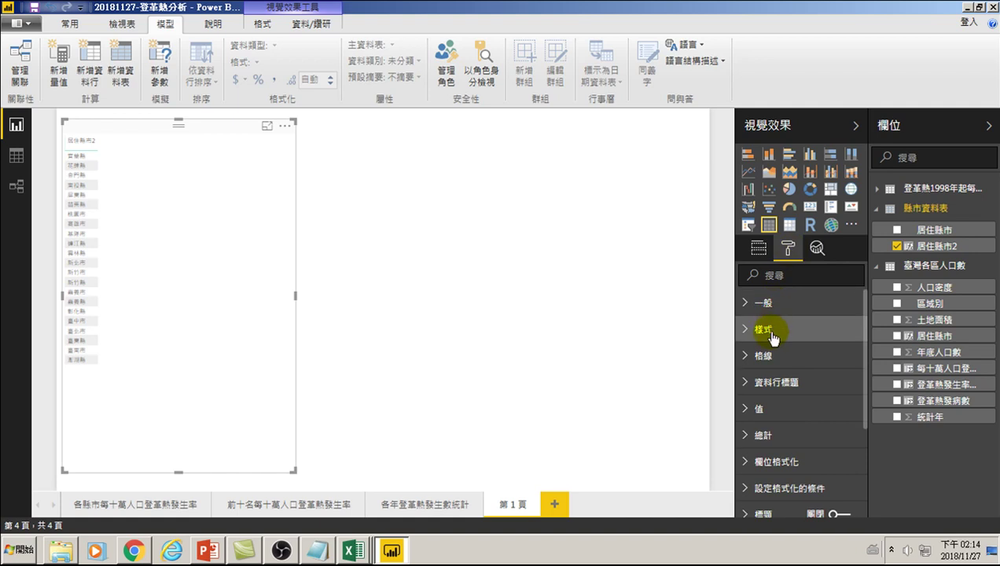
{"action": "left_click", "coordinate": [751, 385]}
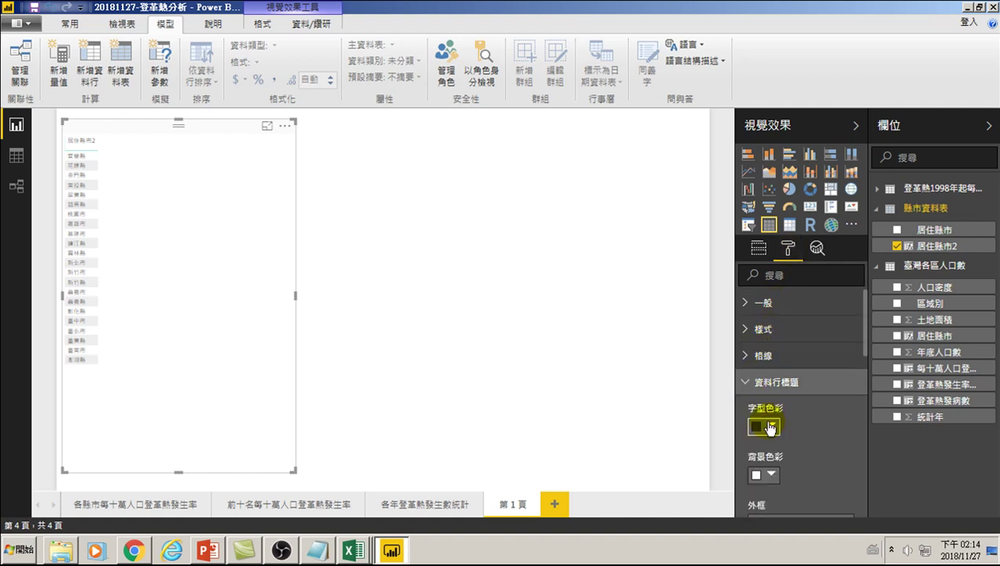
{"action": "left_click", "coordinate": [767, 350]}
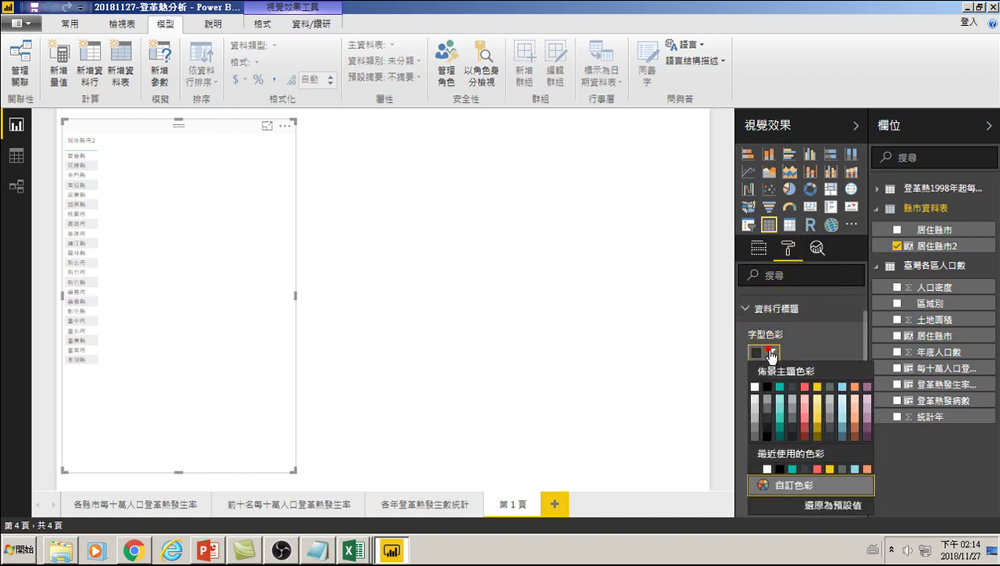
{"action": "left_click", "coordinate": [771, 392]}
{"action": "scroll", "coordinate": [786, 433], "scroll_direction": "down", "scroll_amount": 2}
{"action": "left_click", "coordinate": [788, 438]}
{"action": "left_click", "coordinate": [788, 438]}
{"action": "left_click", "coordinate": [787, 438]}
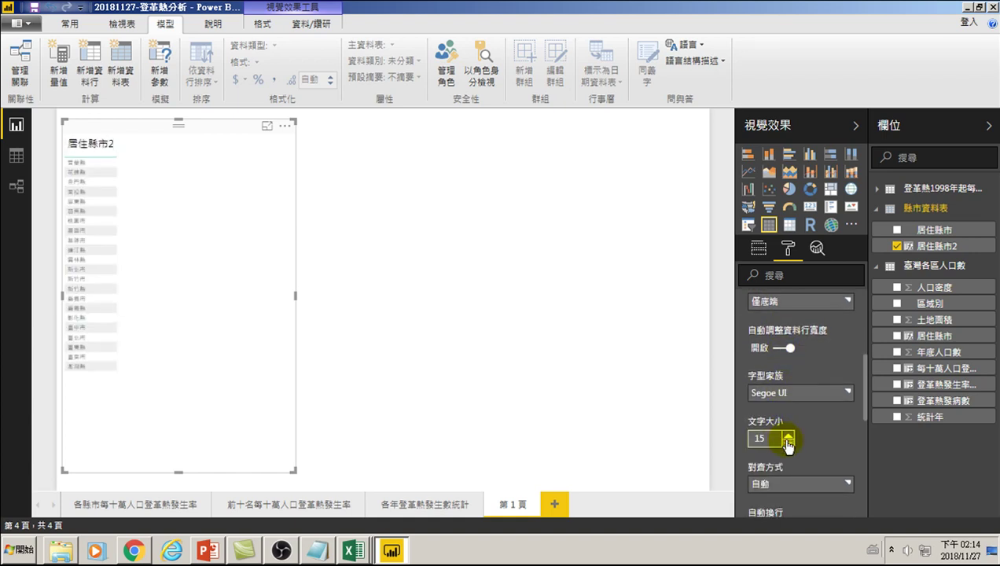
{"action": "left_click", "coordinate": [788, 438]}
{"action": "scroll", "coordinate": [787, 413], "scroll_direction": "up", "scroll_amount": 2}
{"action": "scroll", "coordinate": [785, 406], "scroll_direction": "down", "scroll_amount": 2}
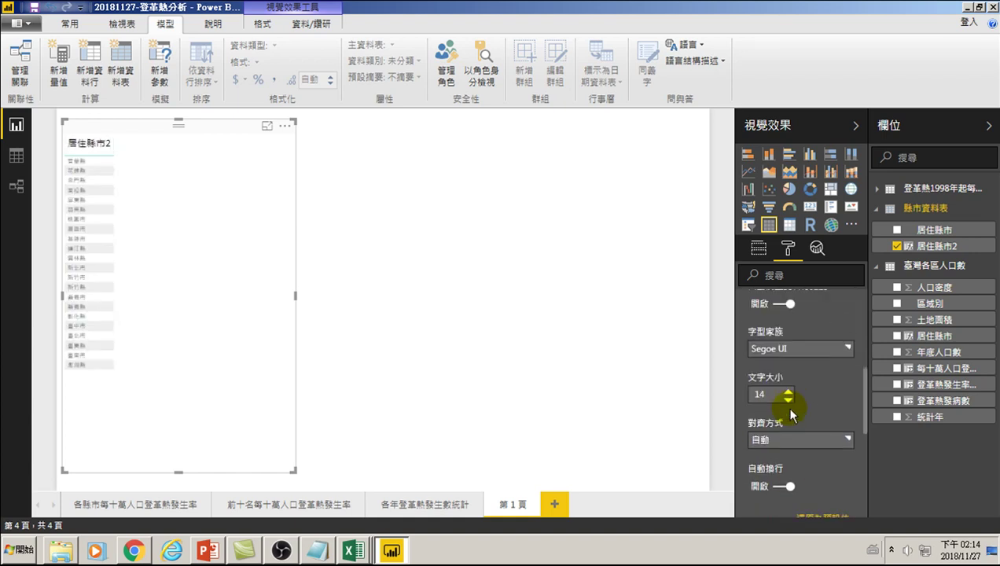
{"action": "scroll", "coordinate": [782, 406], "scroll_direction": "down", "scroll_amount": 2}
{"action": "scroll", "coordinate": [778, 405], "scroll_direction": "down", "scroll_amount": 2}
- Make the table's value text black at size 12
{"action": "left_click", "coordinate": [751, 375]}
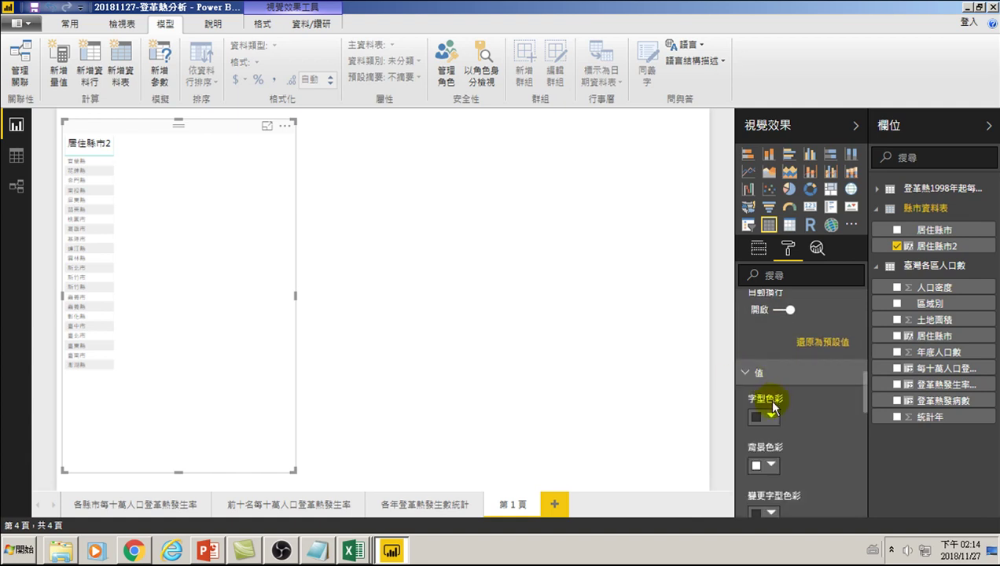
{"action": "scroll", "coordinate": [770, 412], "scroll_direction": "down", "scroll_amount": 3}
{"action": "scroll", "coordinate": [778, 417], "scroll_direction": "down", "scroll_amount": 2}
{"action": "scroll", "coordinate": [780, 408], "scroll_direction": "down", "scroll_amount": 2}
{"action": "scroll", "coordinate": [783, 364], "scroll_direction": "up", "scroll_amount": 4}
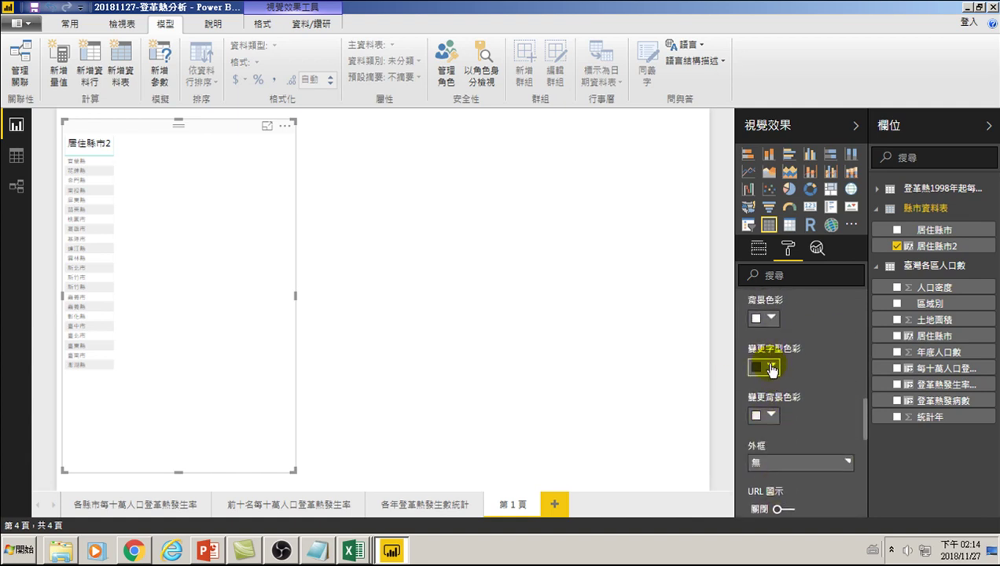
{"action": "left_click", "coordinate": [773, 367]}
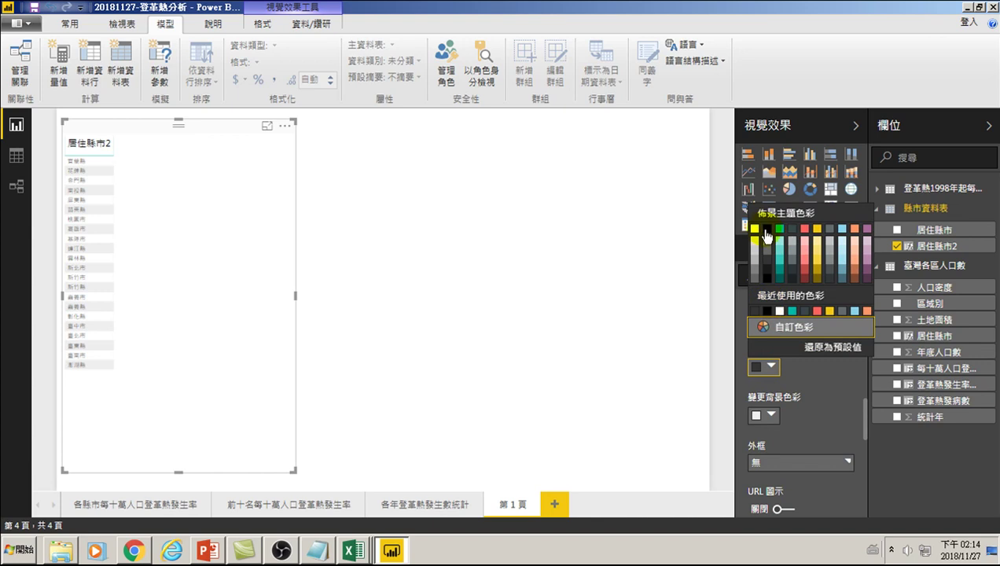
{"action": "left_click", "coordinate": [763, 222]}
{"action": "scroll", "coordinate": [791, 385], "scroll_direction": "down", "scroll_amount": 3}
{"action": "left_click", "coordinate": [788, 420]}
{"action": "left_click", "coordinate": [788, 421]}
{"action": "left_click", "coordinate": [788, 420]}
{"action": "left_click", "coordinate": [789, 420]}
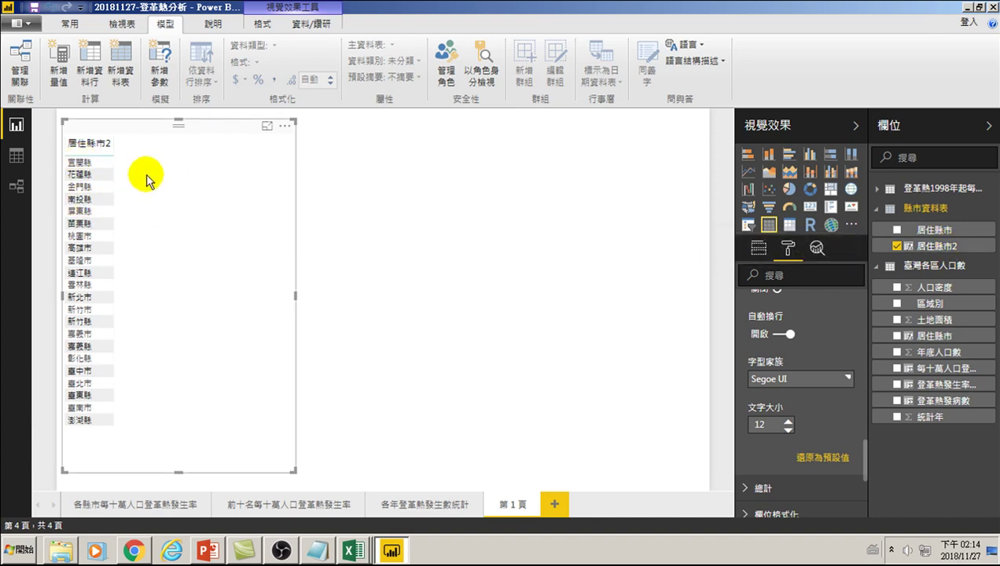
- Open the context menu of 居住縣市2, then of the 居住縣市 field
{"action": "right_click", "coordinate": [933, 247]}
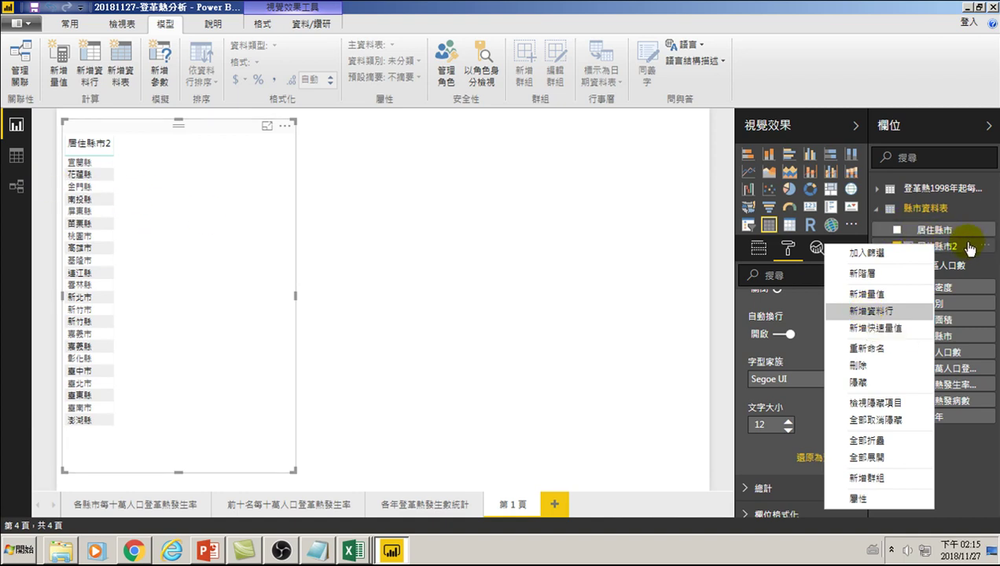
{"action": "mouse_move", "coordinate": [933, 230]}
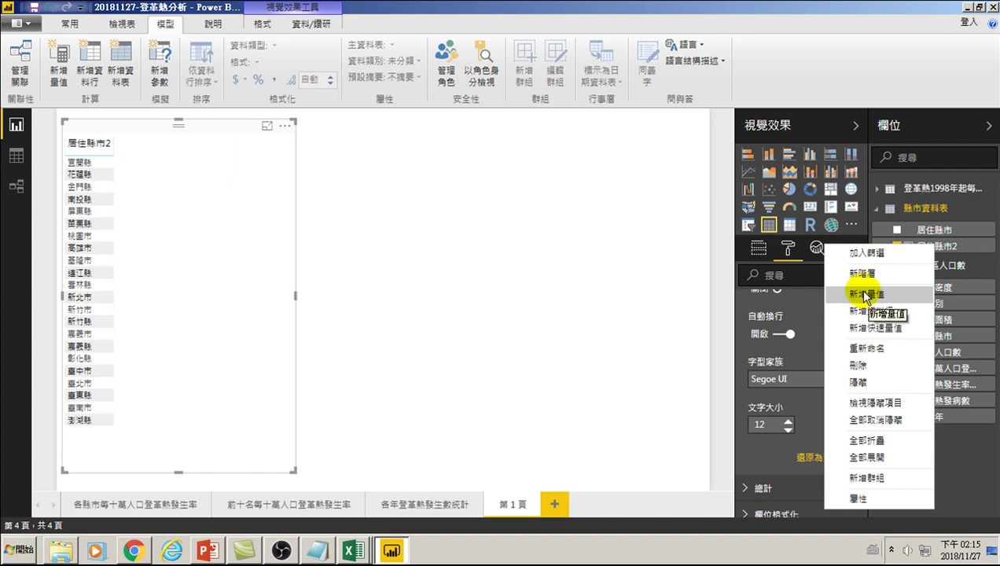
{"action": "right_click", "coordinate": [927, 228]}
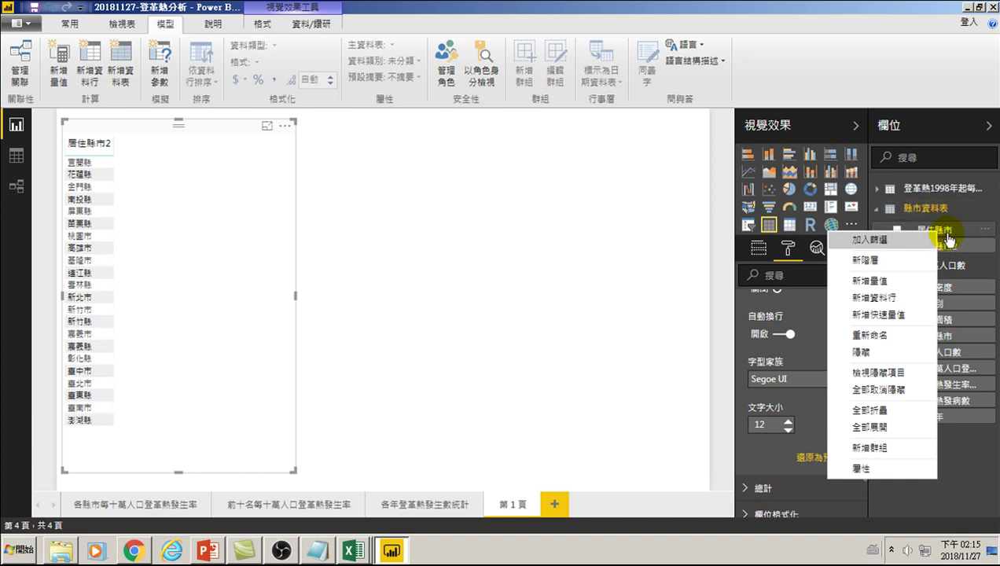
- Create a new measure in the county table and name it 縣市人口數
{"action": "key", "text": "Escape"}
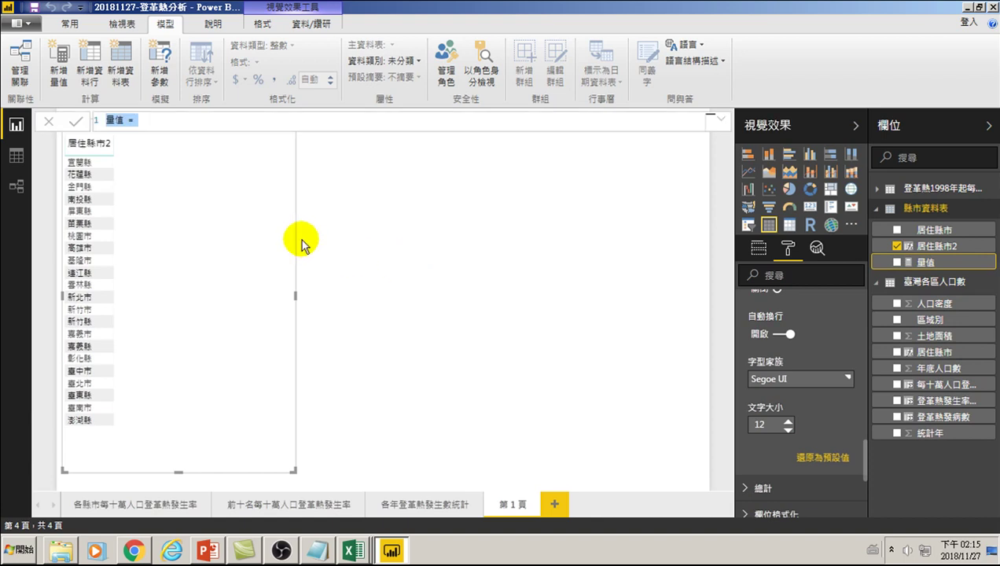
{"action": "double_click", "coordinate": [124, 120]}
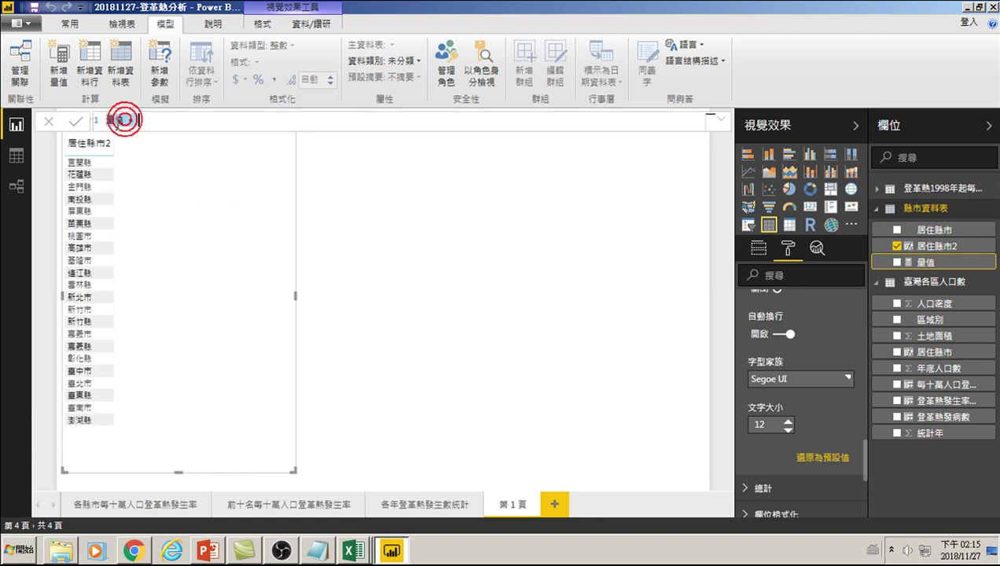
{"action": "key", "text": "Home"}
{"action": "key", "text": "Delete"}
{"action": "key", "text": "Delete"}
{"action": "key", "text": "ctrl+space"}
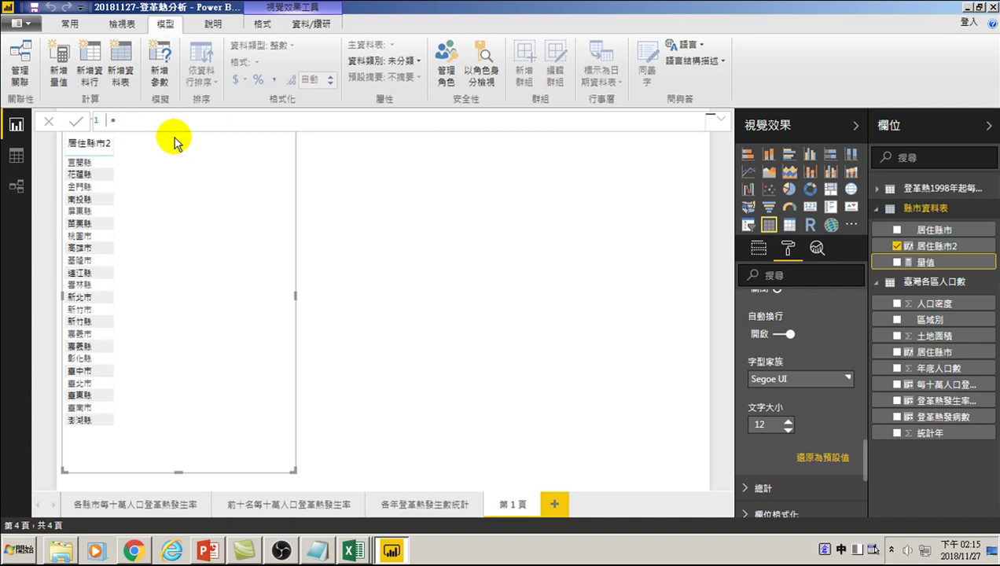
{"action": "type", "text": "sjr"}
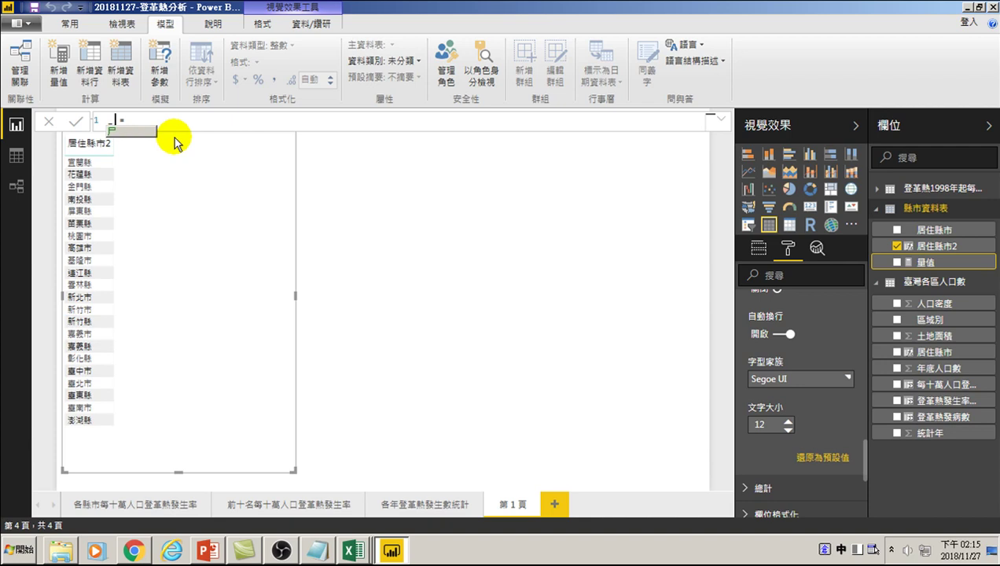
{"action": "type", "text": "bu"}
{"action": "key", "text": "space"}
{"action": "type", "text": "1ylb"}
{"action": "key", "text": "space"}
{"action": "type", "text": "1o"}
{"action": "key", "text": "space"}
{"action": "type", "text": "r"}
{"action": "key", "text": "space"}
{"action": "key", "text": "l"}
{"action": "key", "text": "space"}
{"action": "key", "text": "1"}
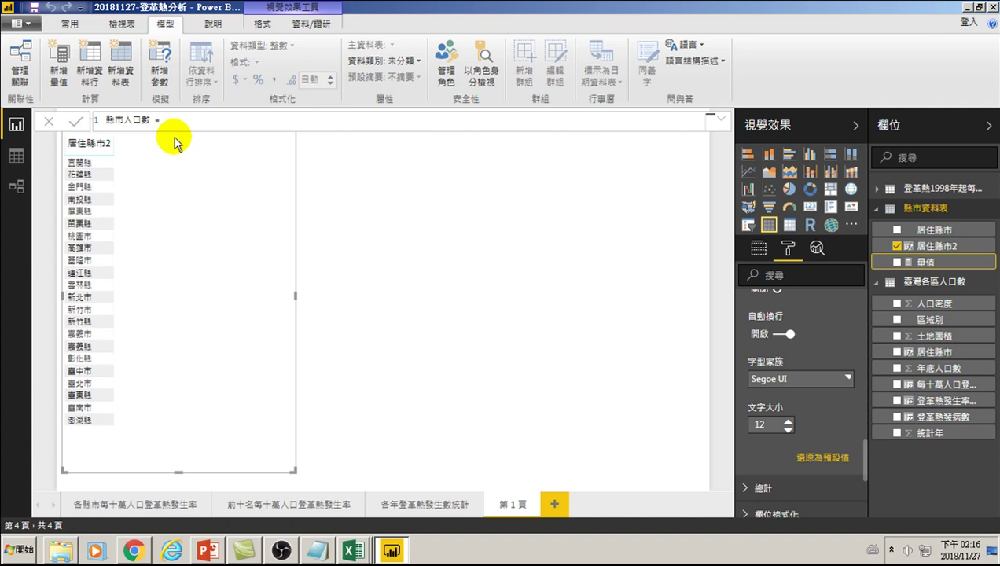
- Write its formula as CALCULATE(SUM('臺灣各區人口數'[年底人口數]), so far
{"action": "type", "text": "cal"}
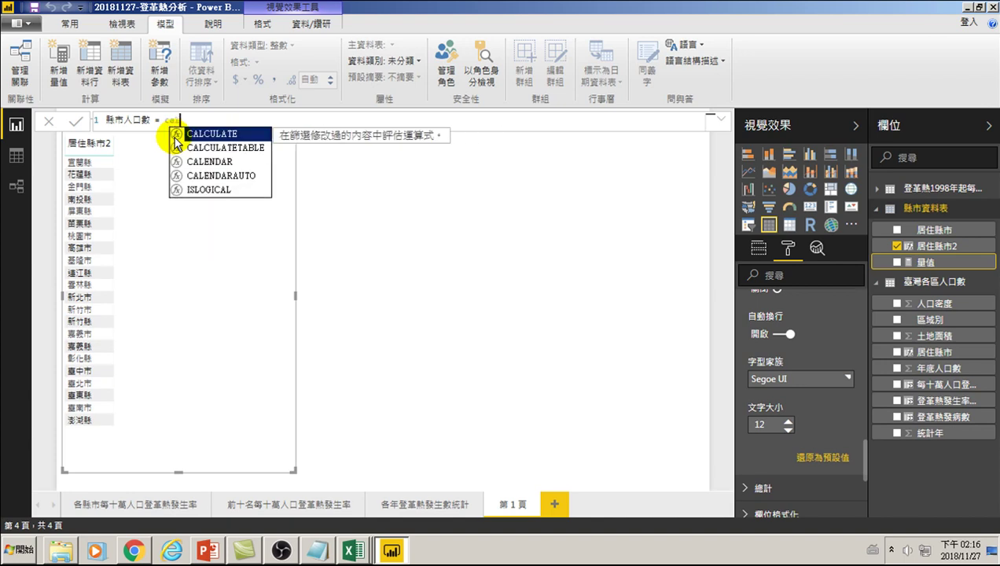
{"action": "key", "text": "Tab"}
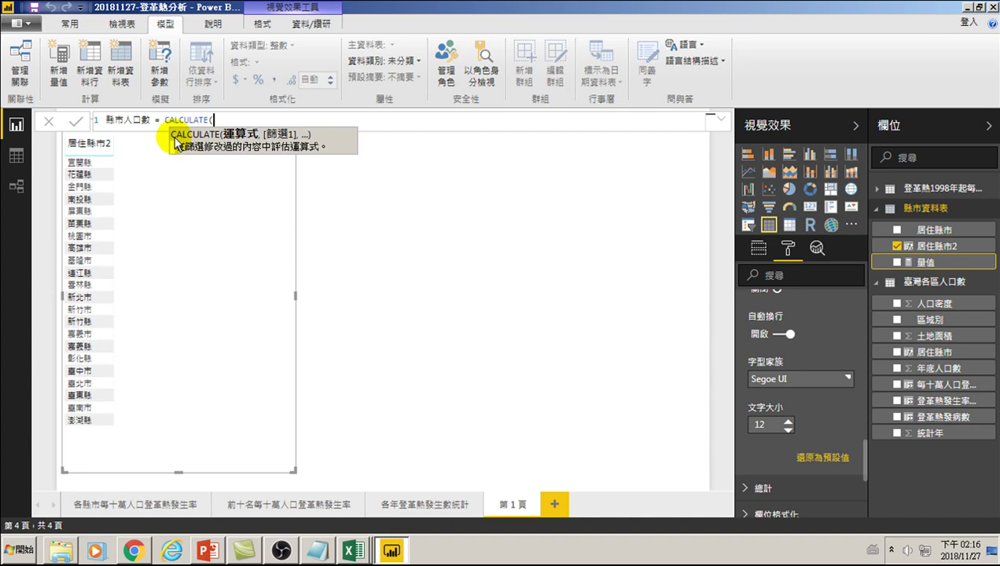
{"action": "type", "text": "sum"}
{"action": "key", "text": "Tab"}
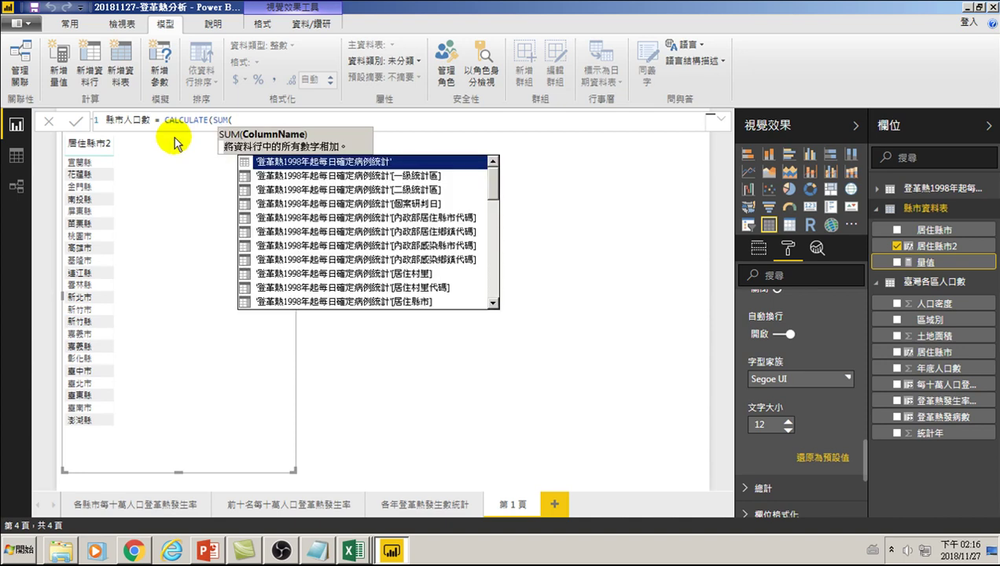
{"action": "key", "text": "Down"}
{"action": "key", "text": "Down"}
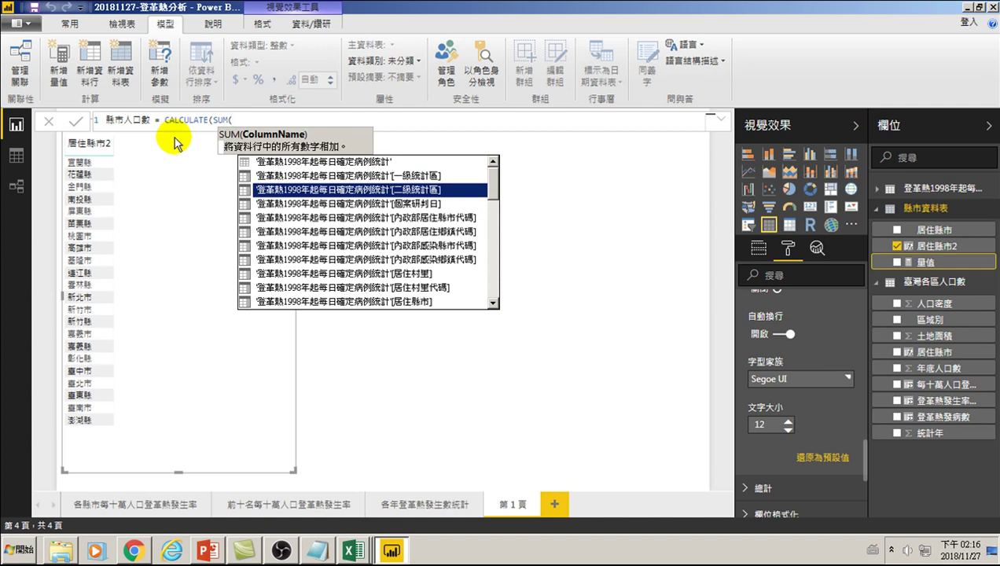
{"action": "key", "text": "Down"}
{"action": "key", "text": "Down"}
{"action": "key", "text": "Down"}
{"action": "key", "text": "Down"}
{"action": "key", "text": "Down"}
{"action": "key", "text": "Down"}
{"action": "key", "text": "Down"}
{"action": "key", "text": "Down"}
{"action": "key", "text": "Down"}
{"action": "key", "text": "Down"}
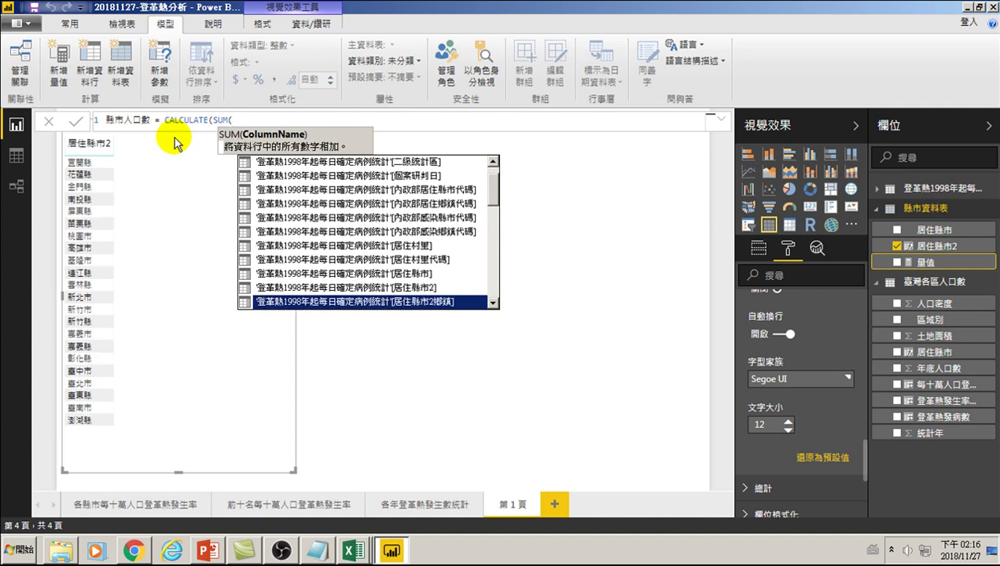
{"action": "key", "text": "Down"}
{"action": "key", "text": "Down"}
{"action": "key", "text": "Down"}
{"action": "key", "text": "Down"}
{"action": "key", "text": "Down"}
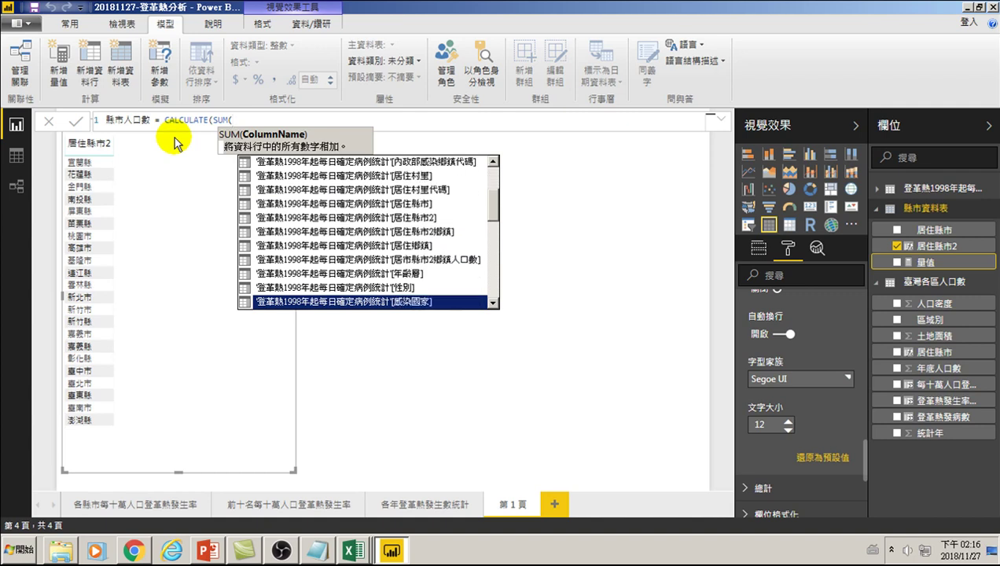
{"action": "key", "text": "Down"}
{"action": "key", "text": "Down"}
{"action": "key", "text": "Down"}
{"action": "key", "text": "Down"}
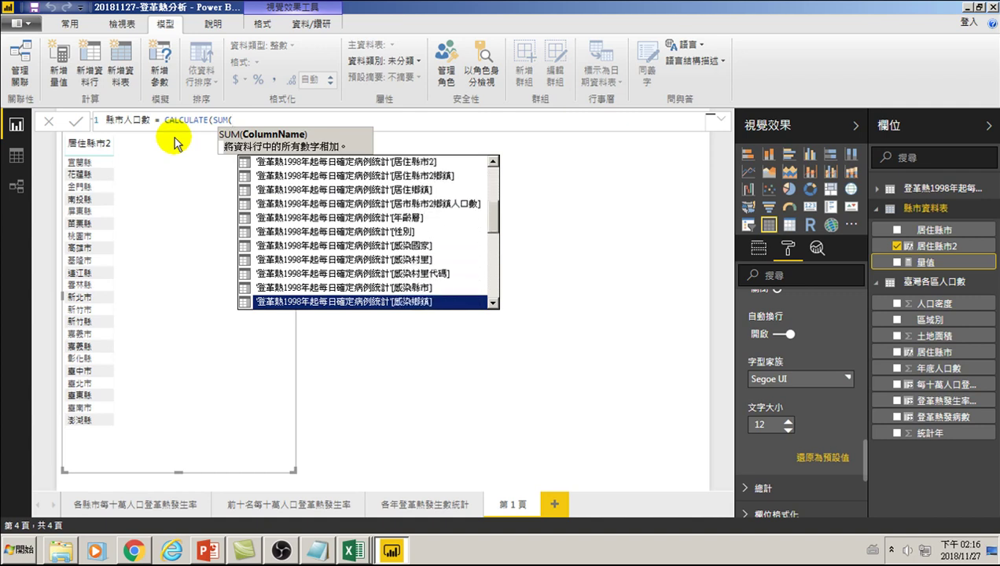
{"action": "key", "text": "Down"}
{"action": "key", "text": "Down"}
{"action": "key", "text": "Down"}
{"action": "key", "text": "Down"}
{"action": "key", "text": "Down"}
{"action": "key", "text": "Down"}
{"action": "key", "text": "Down"}
{"action": "key", "text": "Down"}
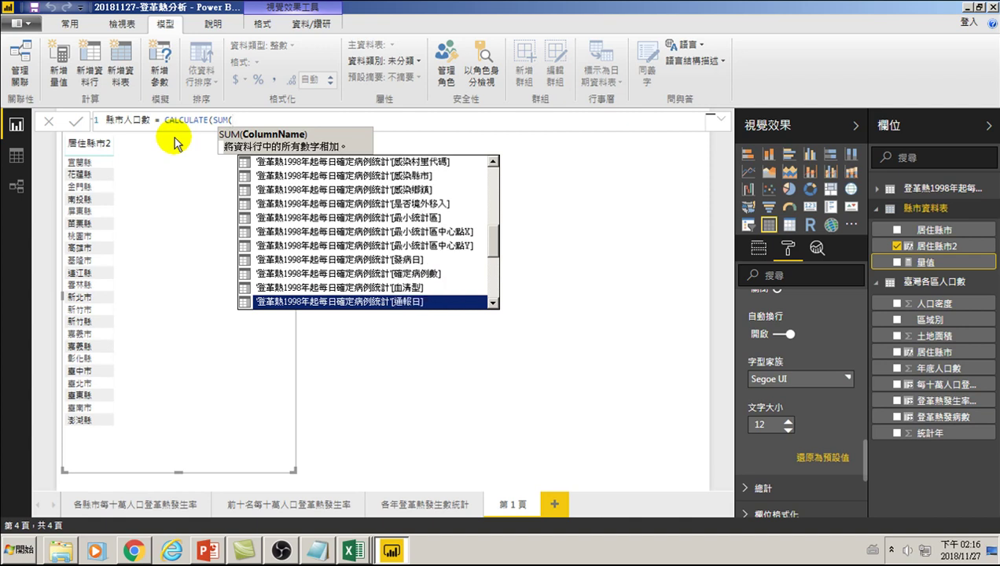
{"action": "key", "text": "Down"}
{"action": "key", "text": "Down"}
{"action": "key", "text": "Down"}
{"action": "key", "text": "Down"}
{"action": "key", "text": "Down"}
{"action": "key", "text": "Down"}
{"action": "key", "text": "Down"}
{"action": "key", "text": "Down"}
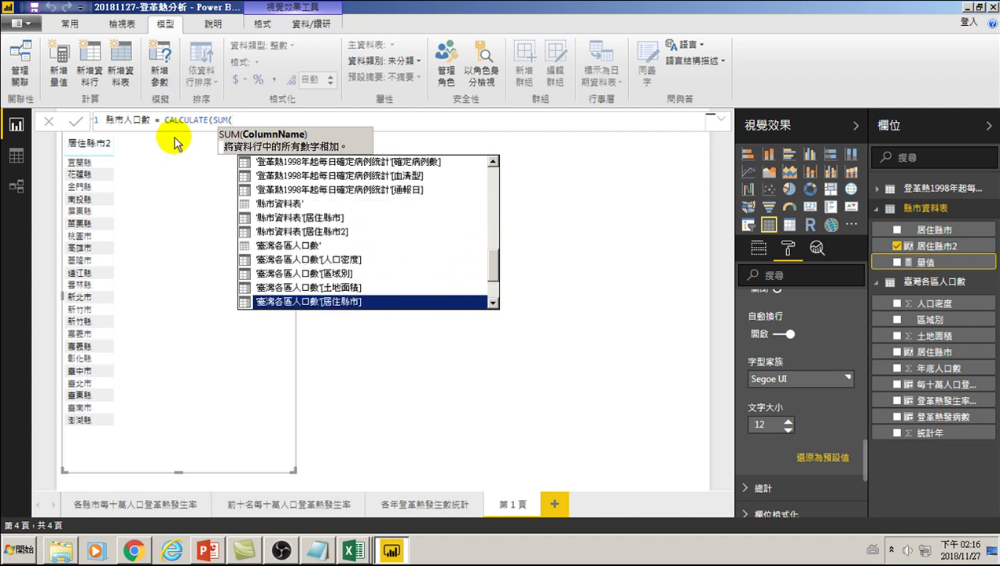
{"action": "key", "text": "Up"}
{"action": "key", "text": "Up"}
{"action": "key", "text": "Up"}
{"action": "key", "text": "Down"}
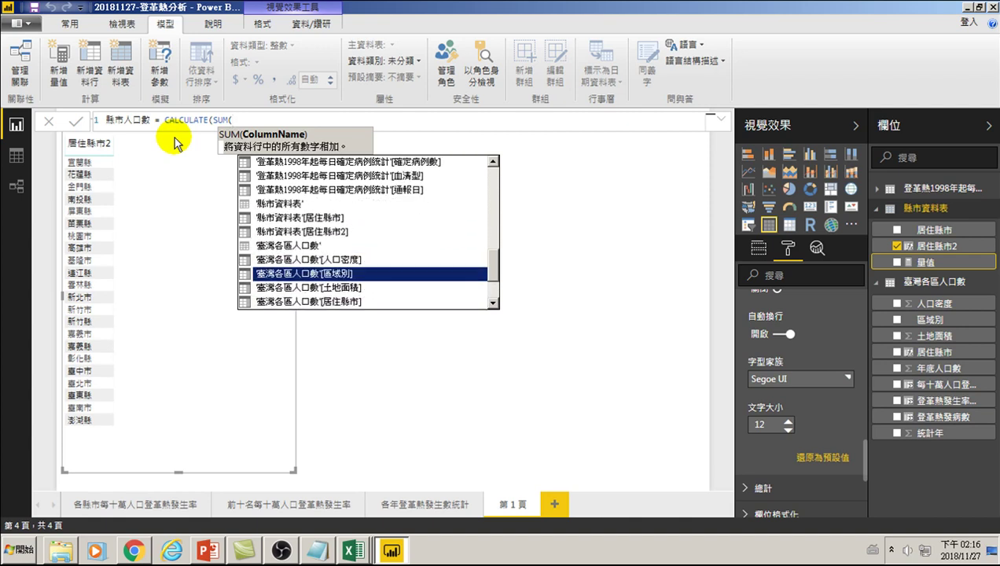
{"action": "key", "text": "Down"}
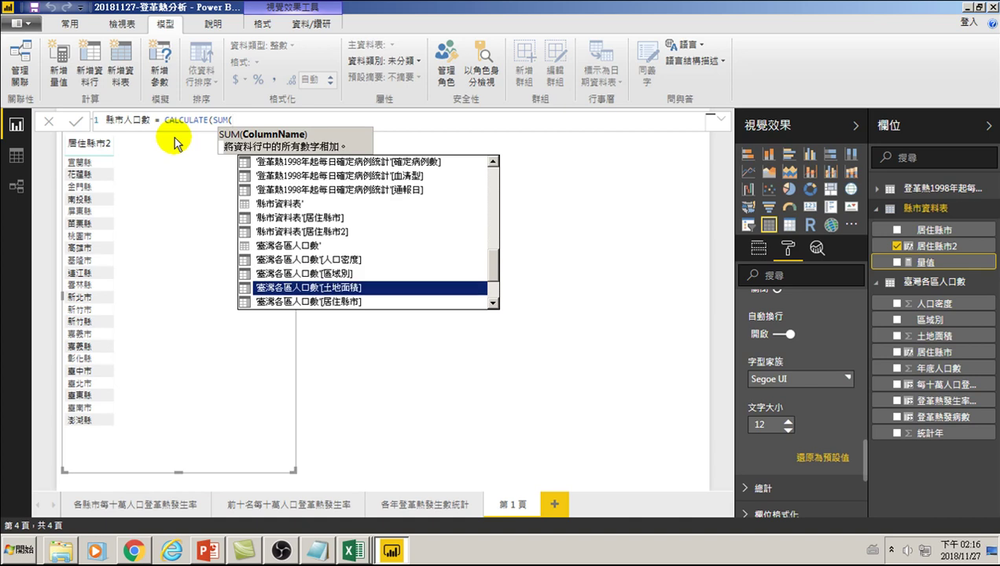
{"action": "key", "text": "Down"}
{"action": "key", "text": "Down"}
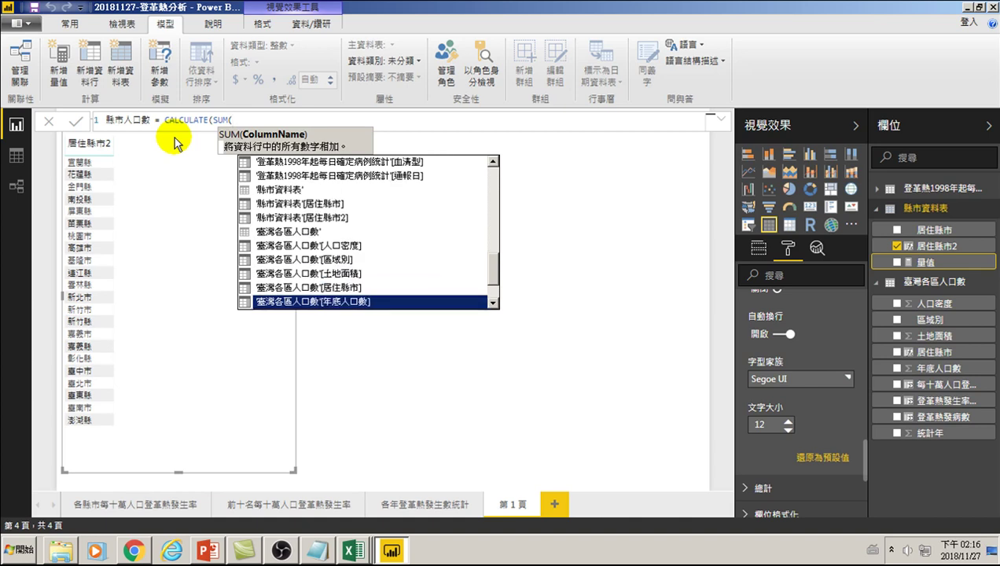
{"action": "key", "text": "Tab"}
{"action": "type", "text": ")"}
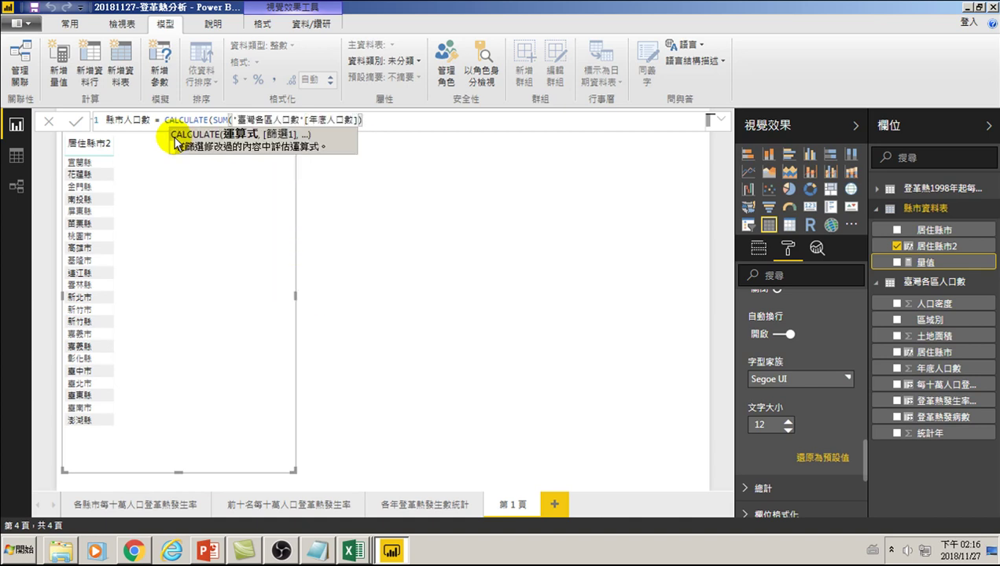
{"action": "type", "text": ","}
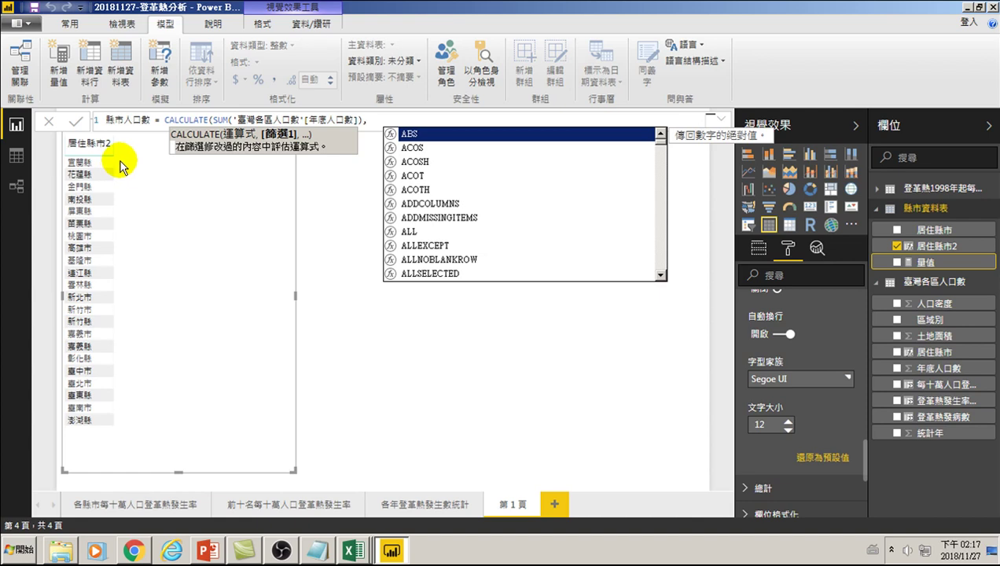
- Add RELATEDTABLE('臺灣各區人口數') as the filter, close the parentheses and commit 縣市人口數
{"action": "type", "text": "r"}
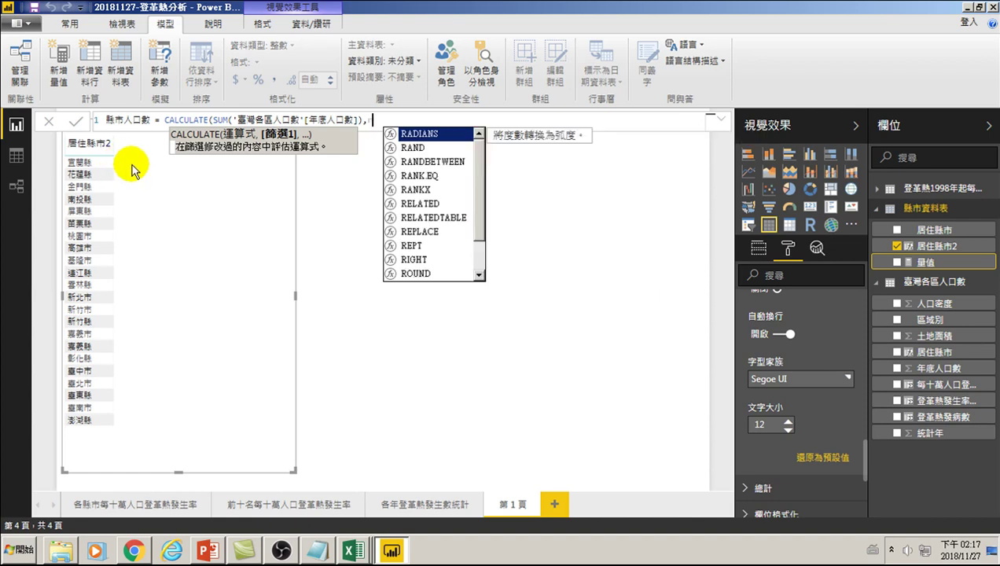
{"action": "type", "text": "el"}
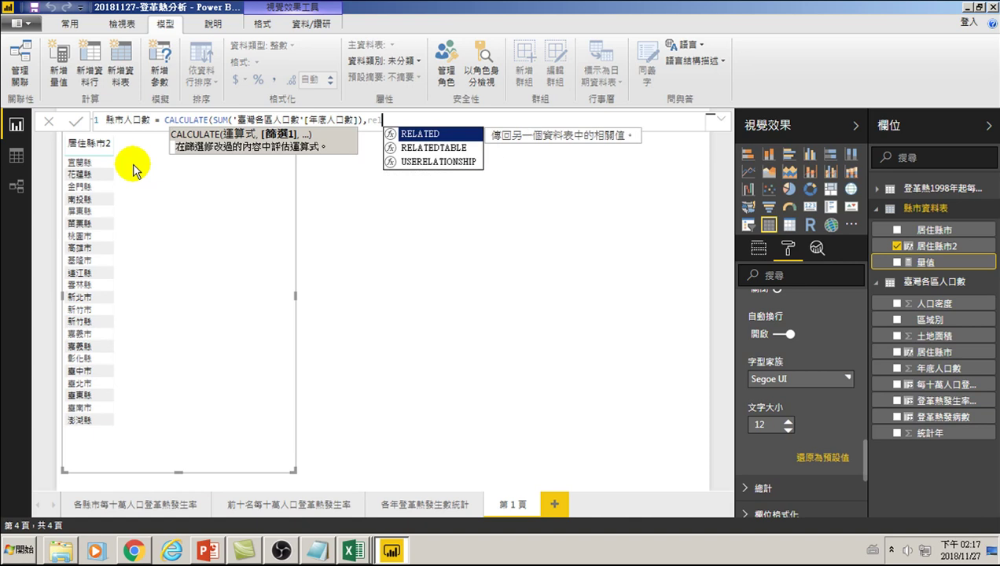
{"action": "key", "text": "Down"}
{"action": "key", "text": "Tab"}
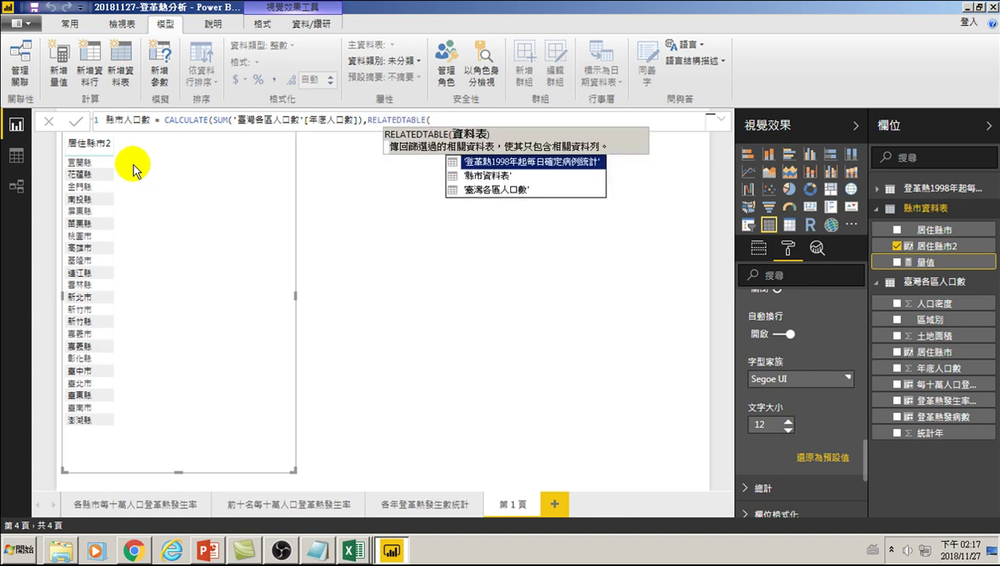
{"action": "key", "text": "Down"}
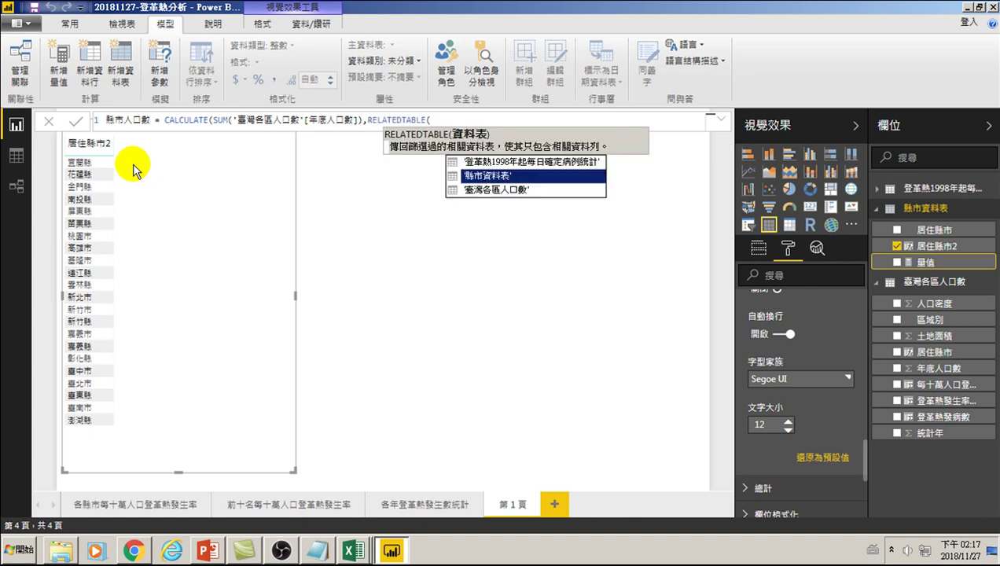
{"action": "key", "text": "Down"}
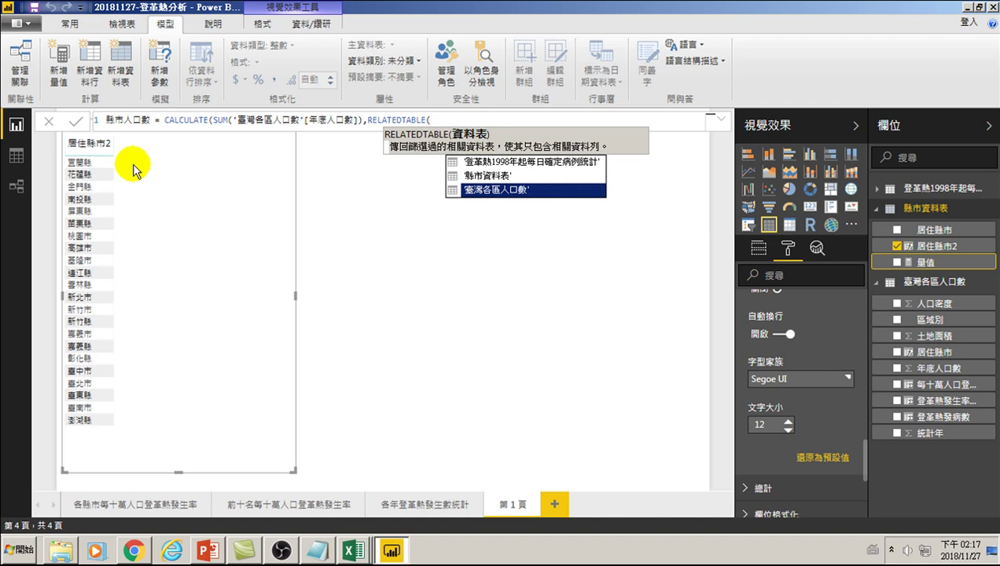
{"action": "key", "text": "Tab"}
{"action": "type", "text": ")"}
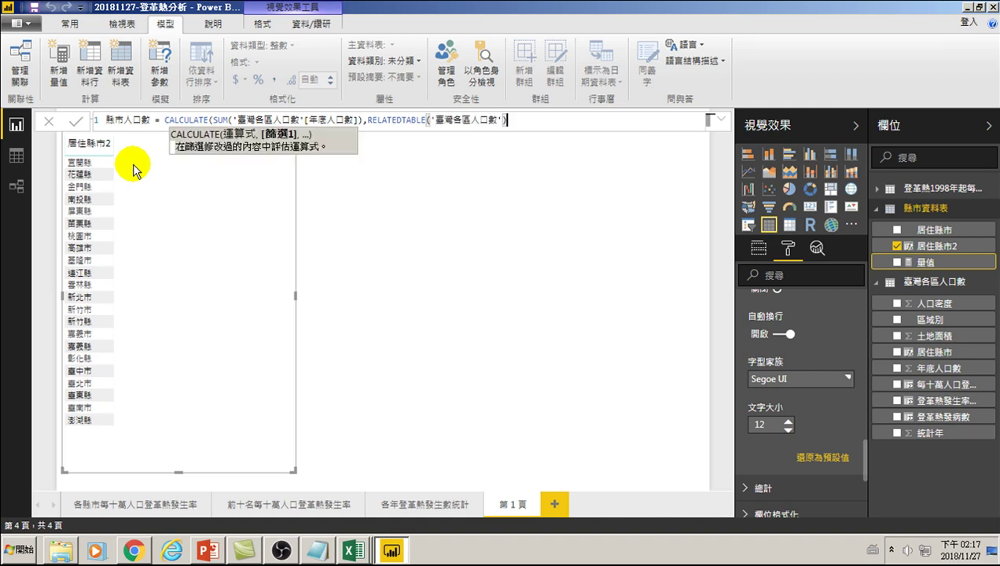
{"action": "type", "text": ")"}
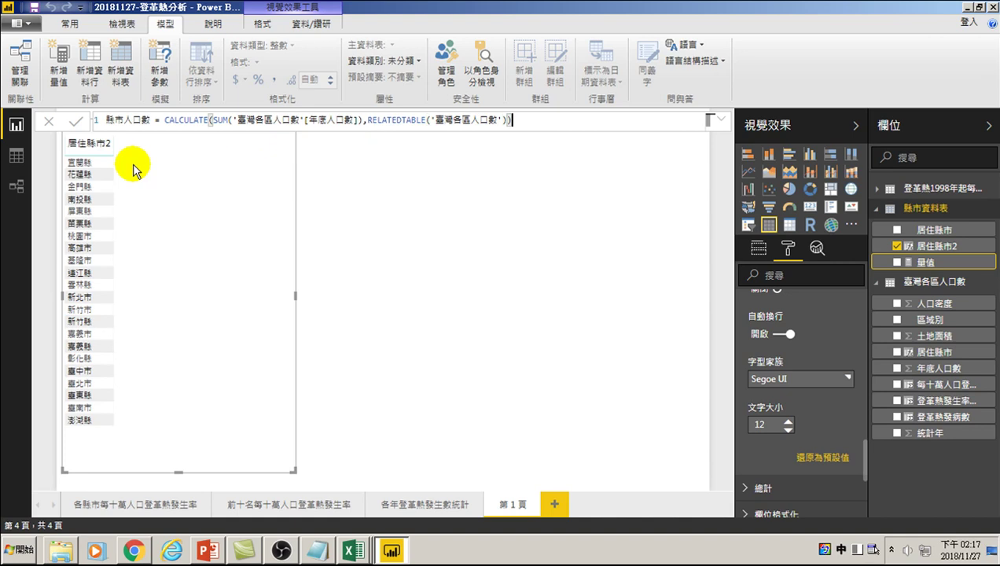
{"action": "key", "text": "Return"}
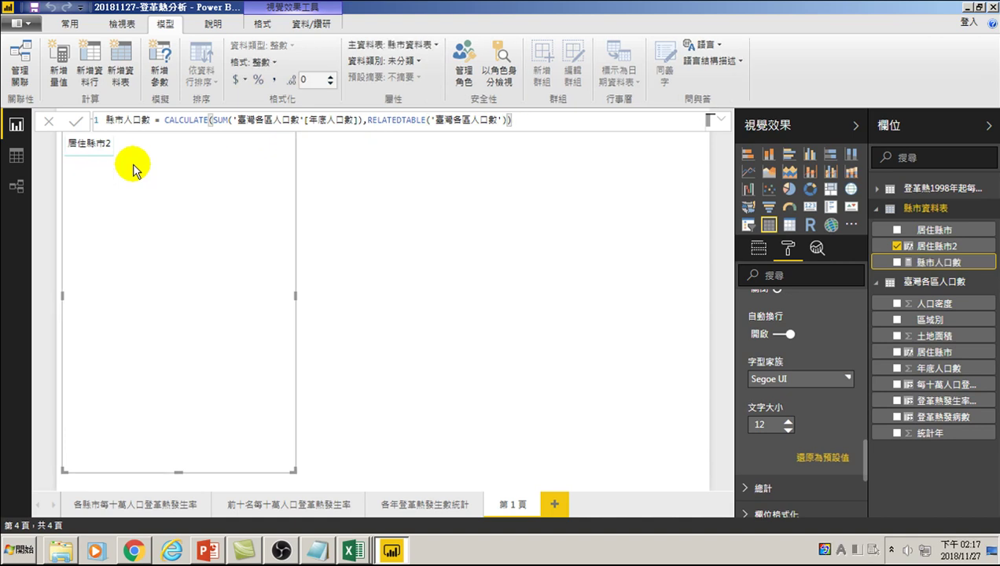
{"action": "mouse_move", "coordinate": [938, 262]}
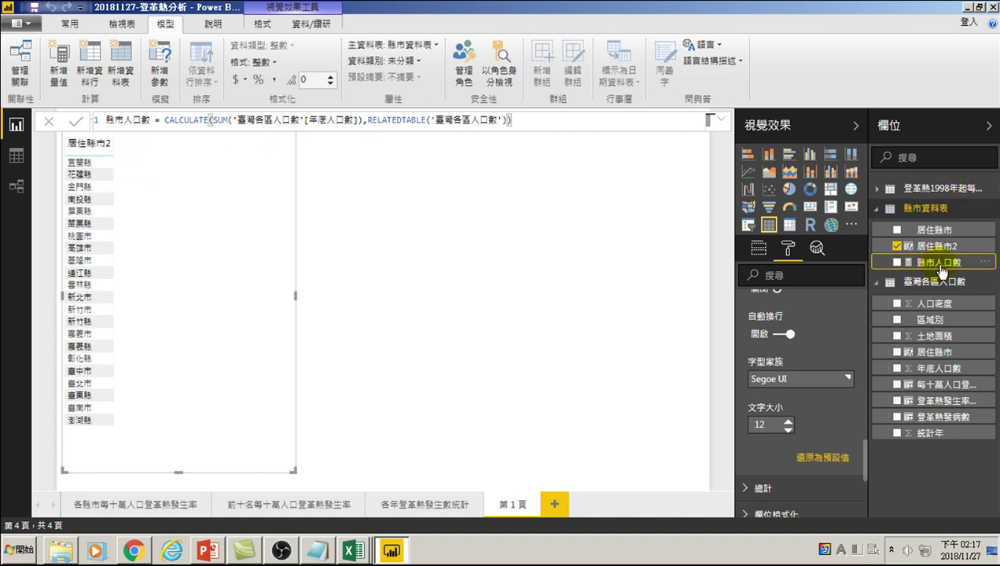
- Add the 縣市人口數 measure to the county table and format it with thousands separators (total 23,571,227)
{"action": "left_click", "coordinate": [912, 264]}
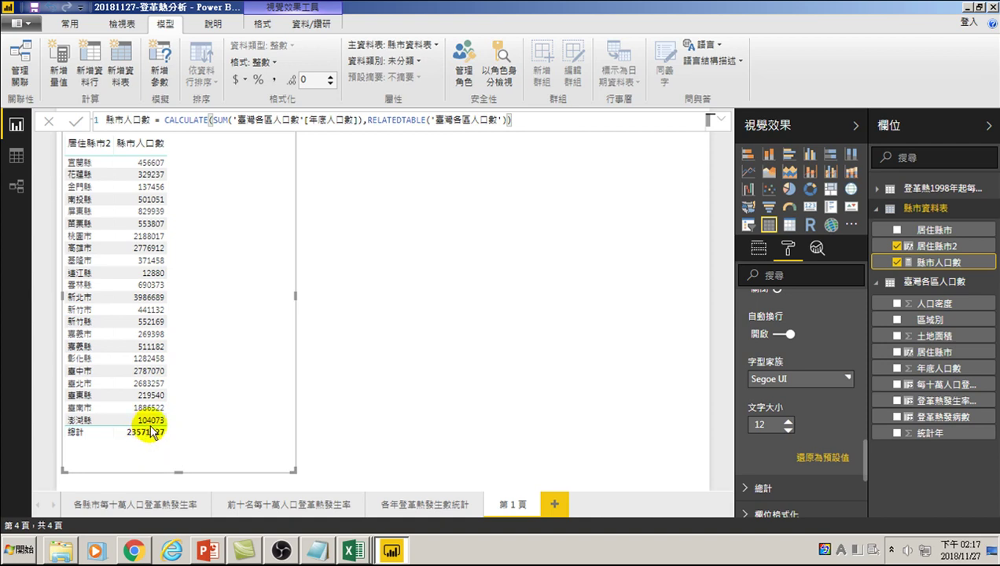
{"action": "left_click", "coordinate": [271, 80]}
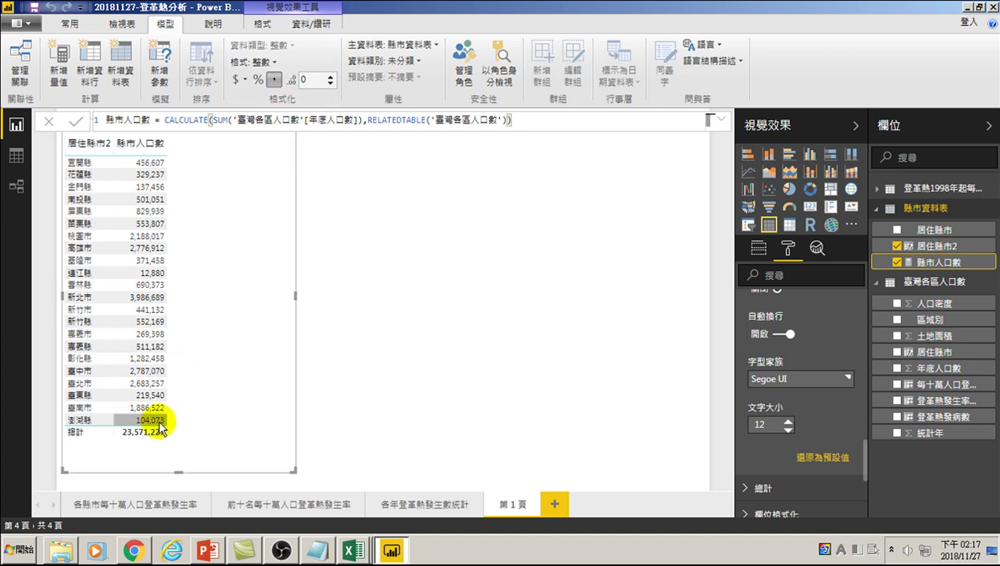